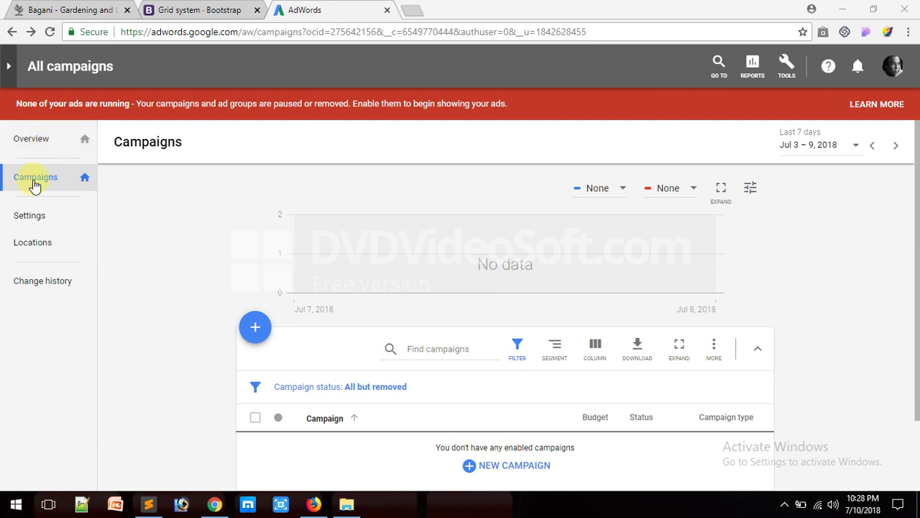
Start a new Search campaign and set it up without a goal
left_click(255, 329)
left_click(314, 374)
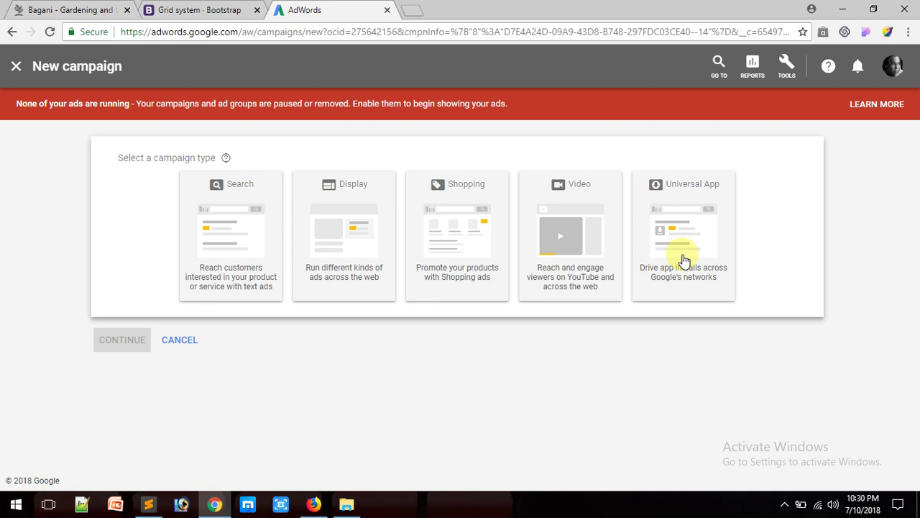
left_click(245, 245)
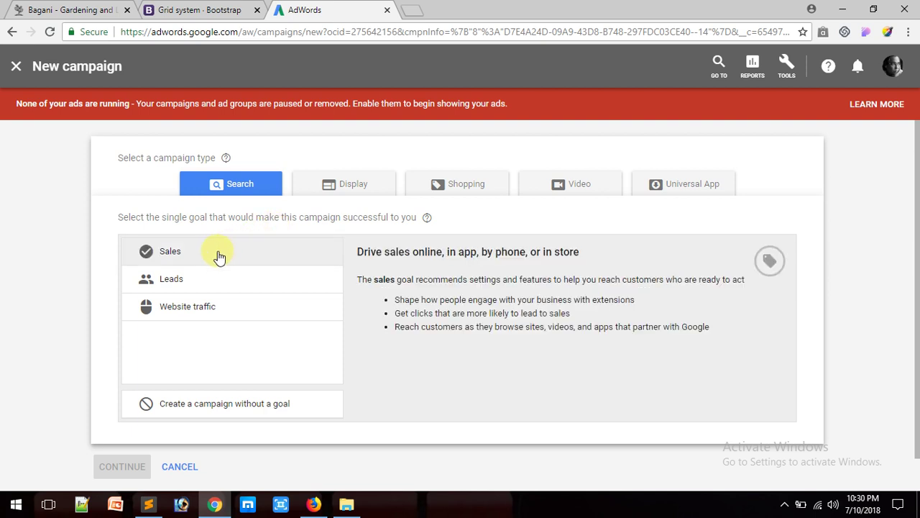
left_click(225, 316)
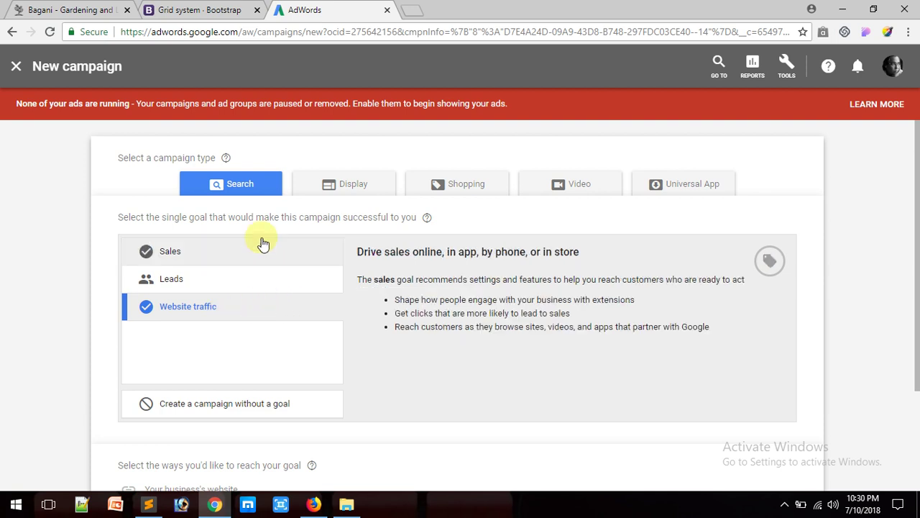
scroll(168, 363, "down", 2)
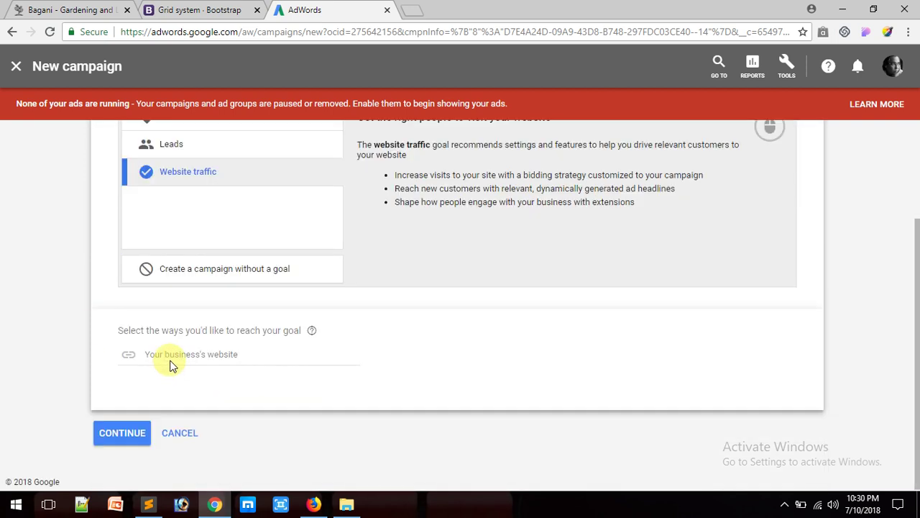
left_click(209, 277)
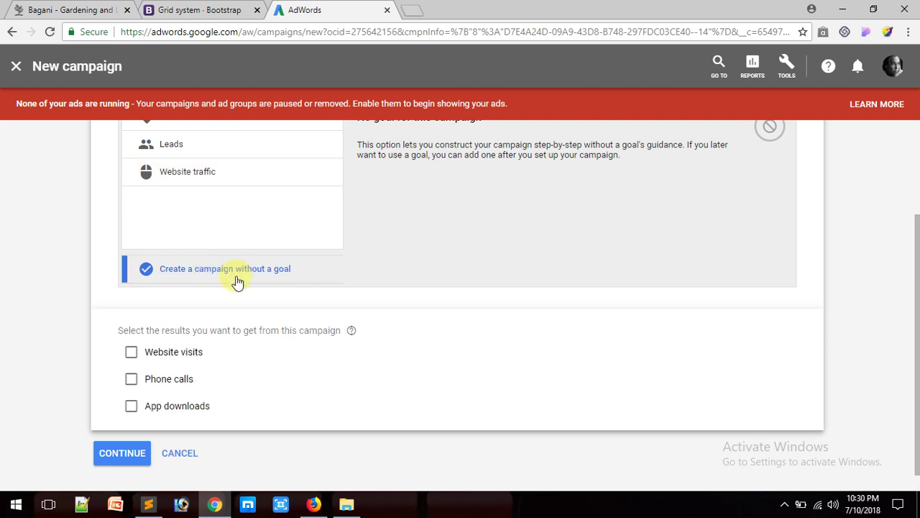
Choose website visits as the desired result with blueorchidevent.blogspot.com as the business website, and continue to the campaign settings
left_click(192, 353)
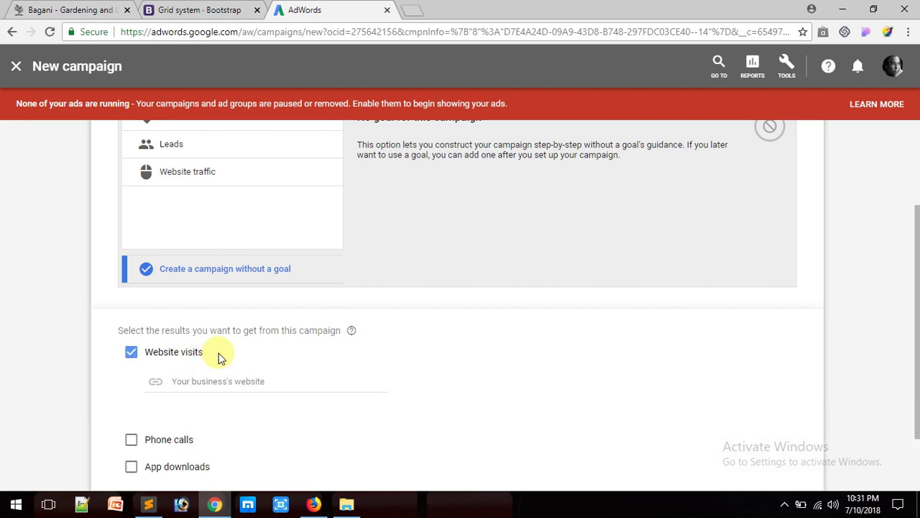
scroll(235, 353, "down", 1)
left_click(239, 313)
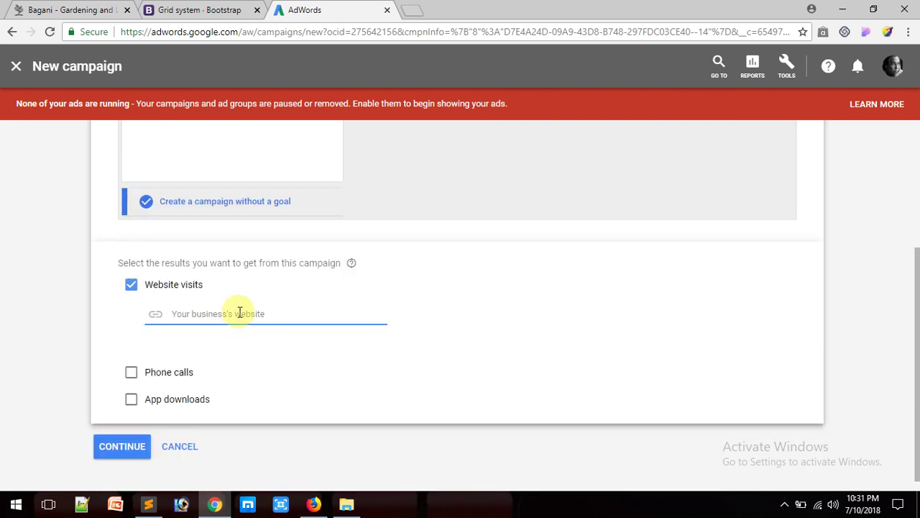
type("blueorchidevent")
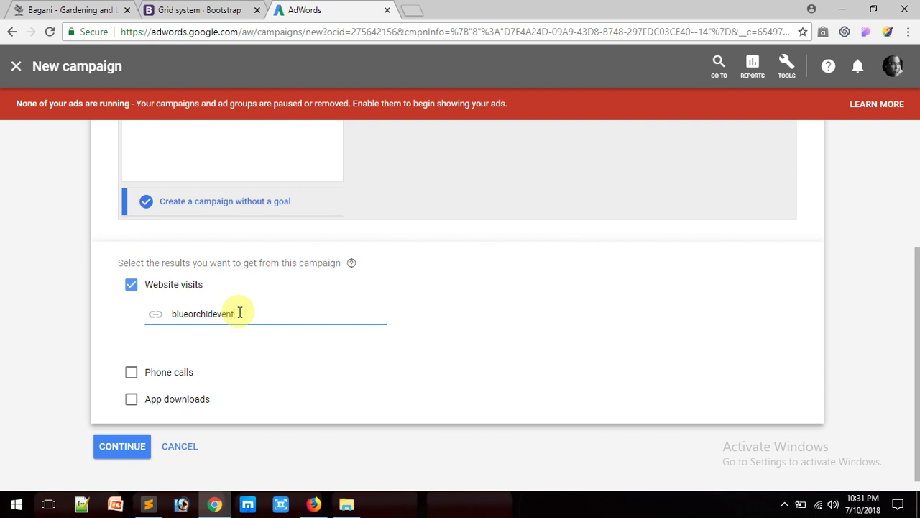
type(".blogspot .com")
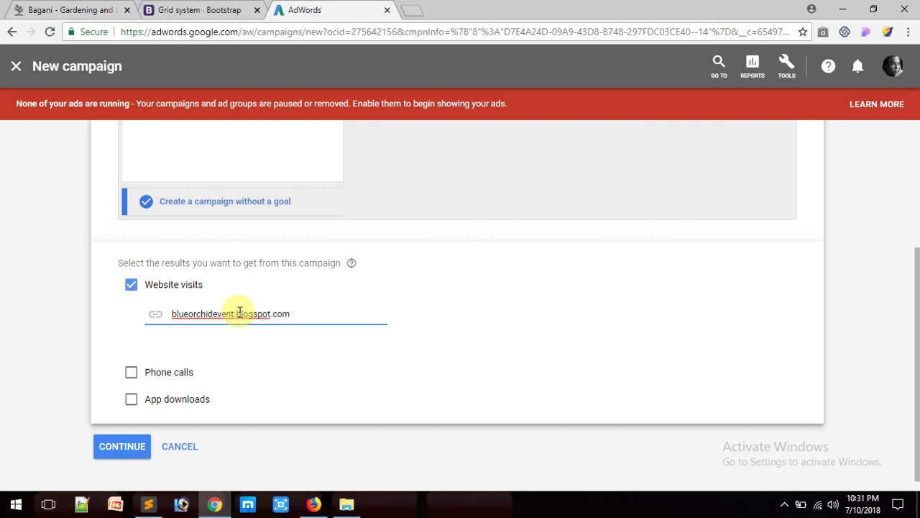
left_click(112, 445)
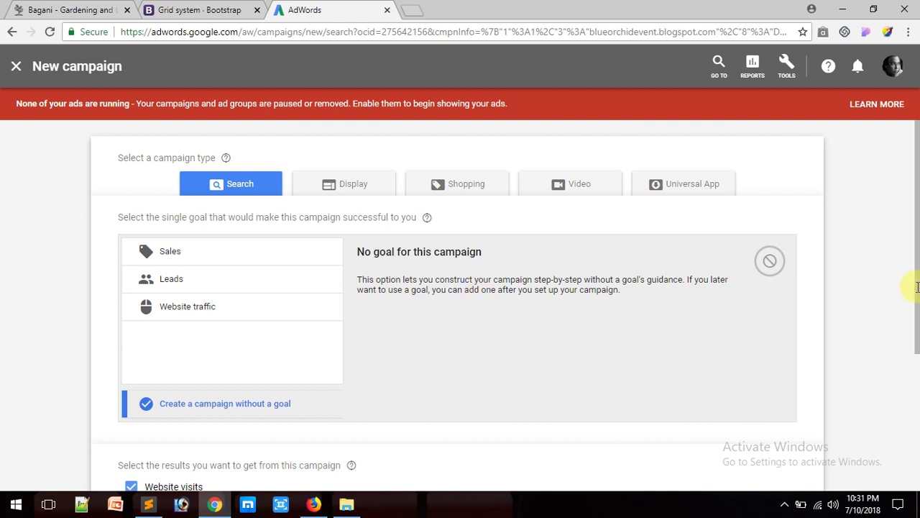
Name the campaign "Event"
scroll(910, 309, "down", 15)
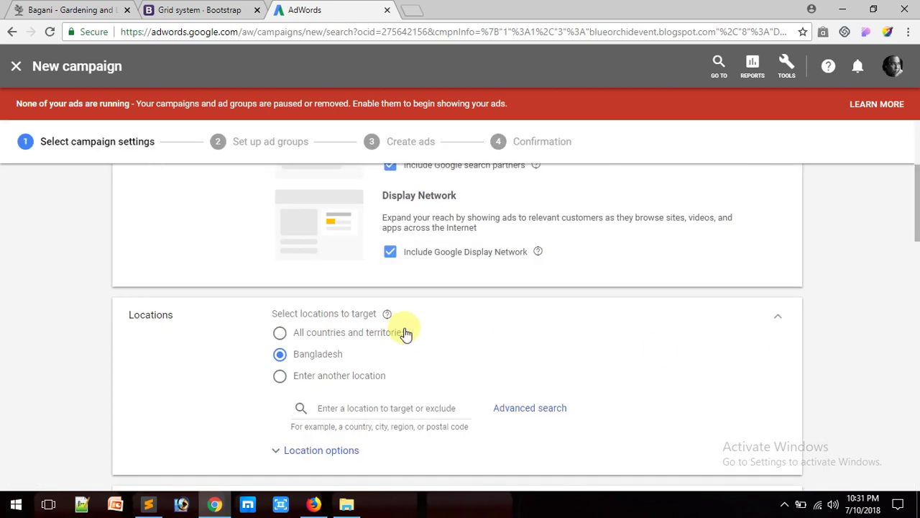
scroll(460, 331, "down", 5)
scroll(463, 331, "up", 15)
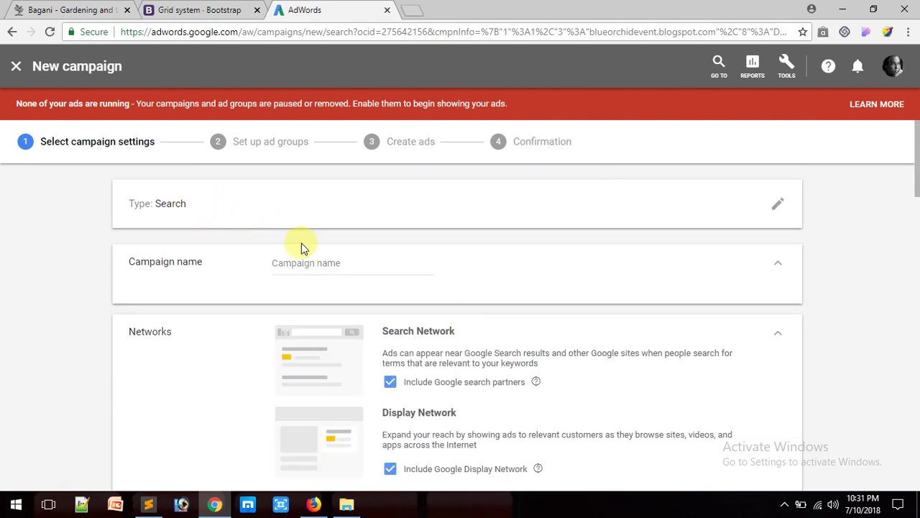
scroll(257, 259, "down", 1)
left_click(353, 193)
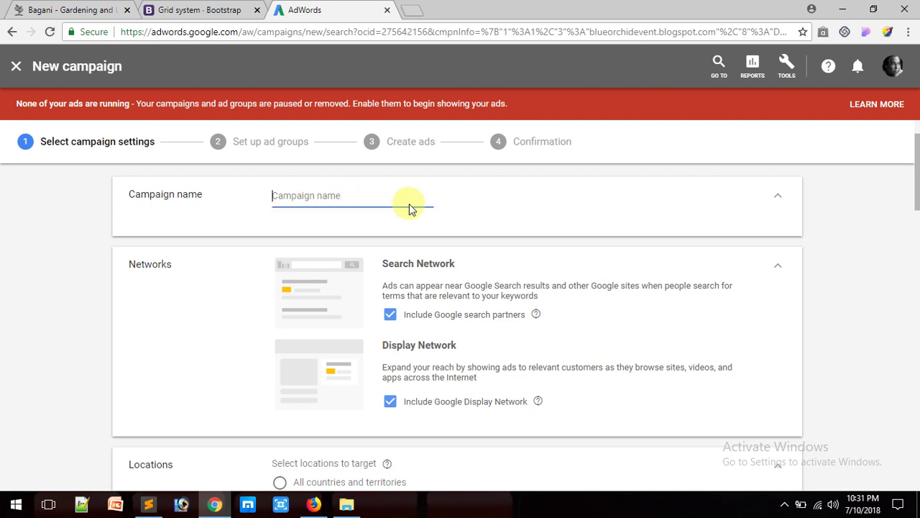
type("Evnet")
key("BackSpace")
key("BackSpace")
key("BackSpace")
type("ent")
Set the campaign's average daily budget to $5
scroll(406, 280, "down", 3)
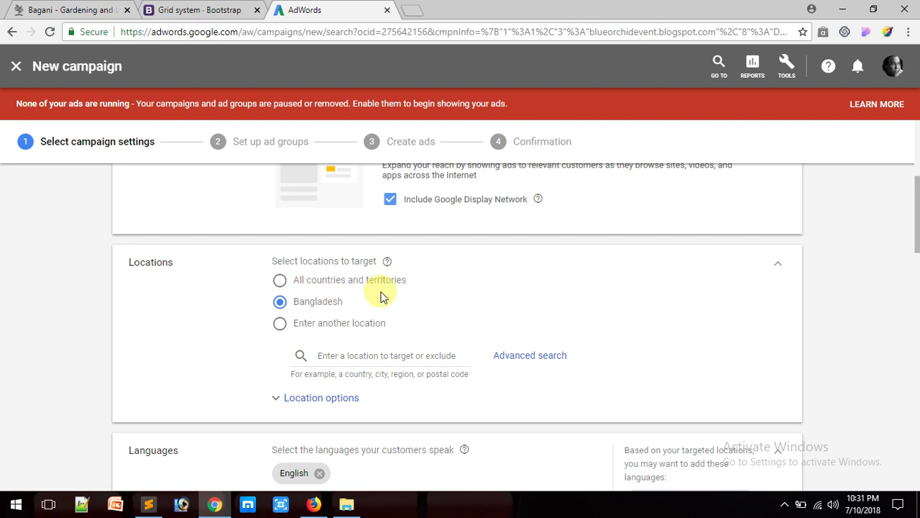
scroll(381, 300, "down", 2)
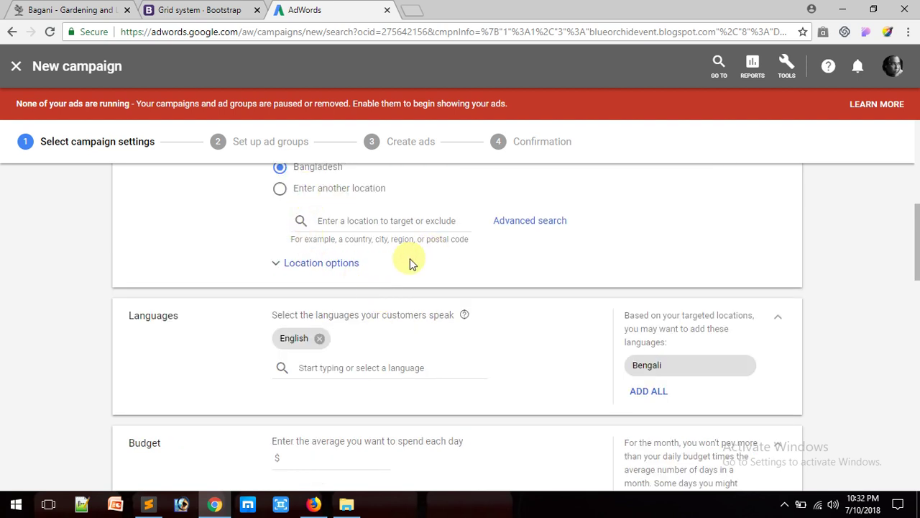
scroll(408, 257, "down", 2)
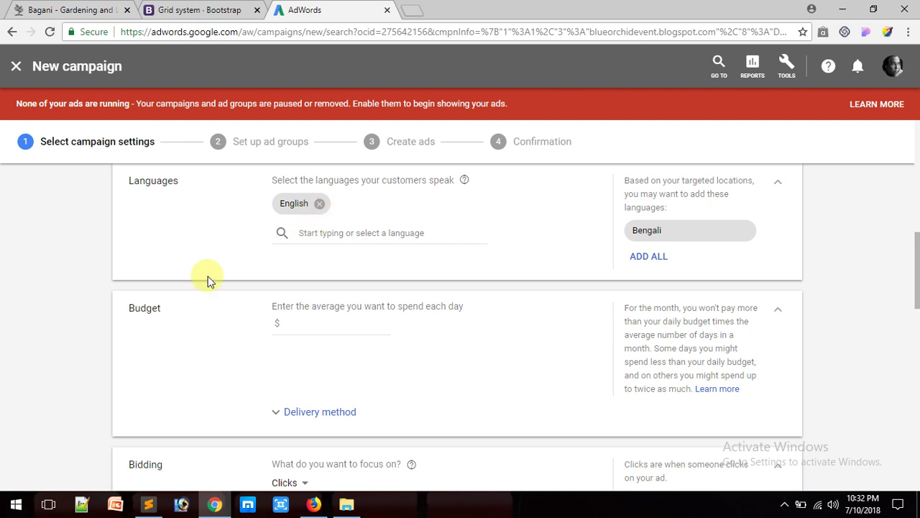
left_click(300, 320)
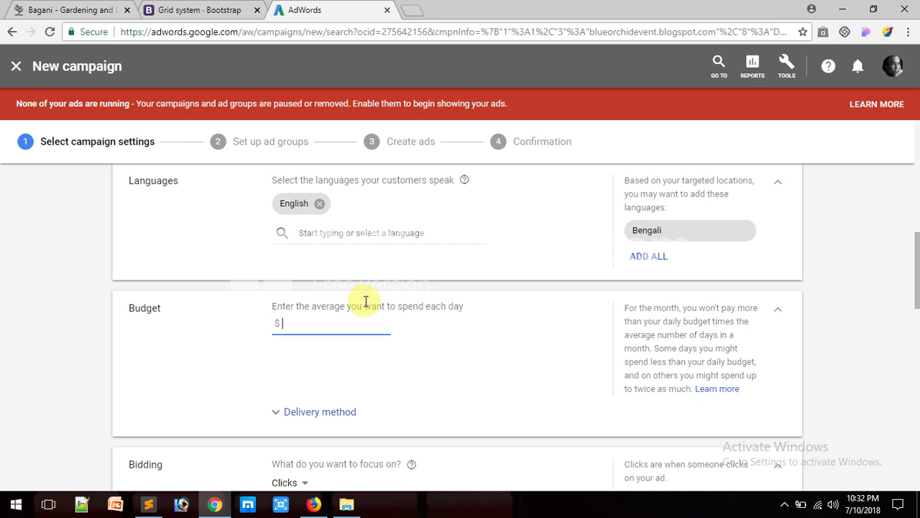
type("5")
Keep the bidding focus on Clicks and set the maximum CPC bid limit to $0.10
scroll(432, 345, "down", 3)
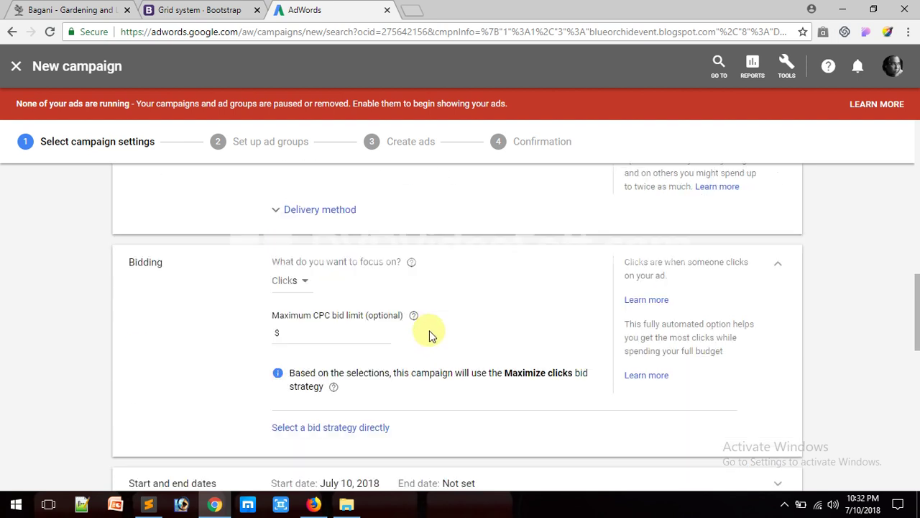
left_click(286, 281)
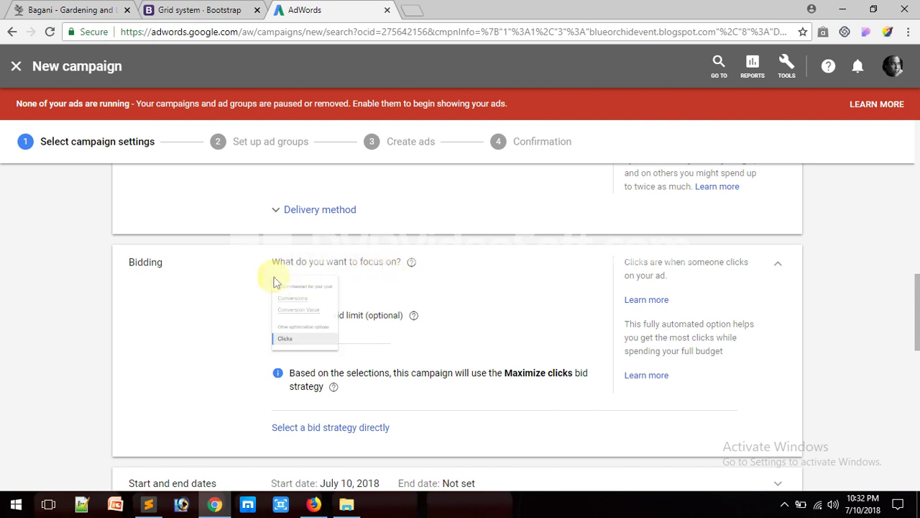
left_click(213, 284)
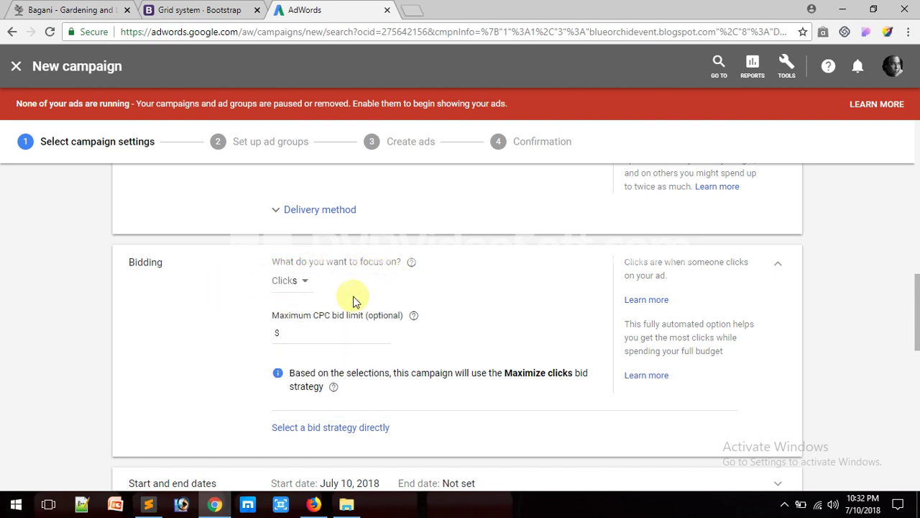
left_click(321, 333)
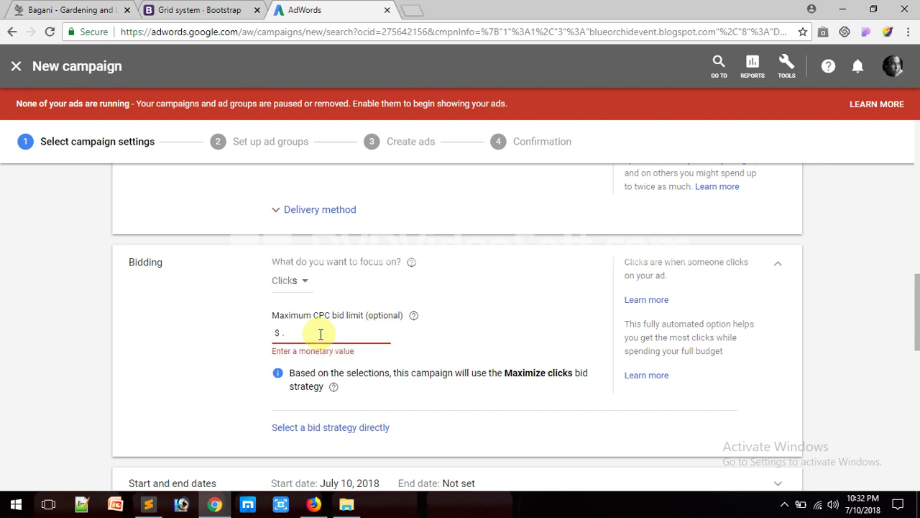
type("10")
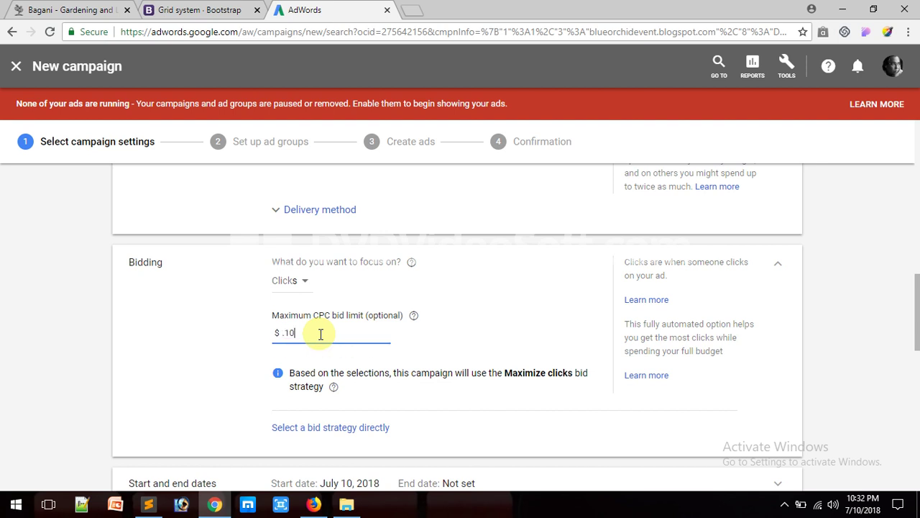
left_click(251, 349)
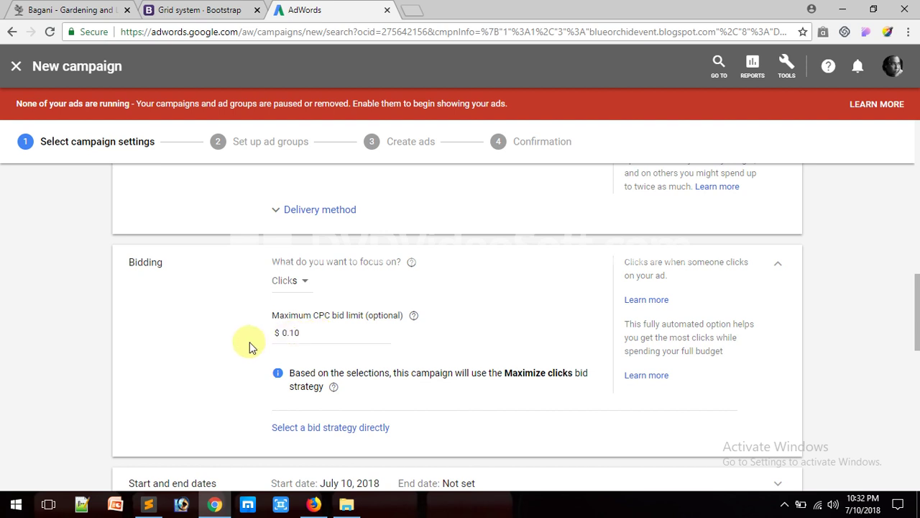
Set the campaign's end date to Jul 12, 2018
scroll(507, 313, "down", 2)
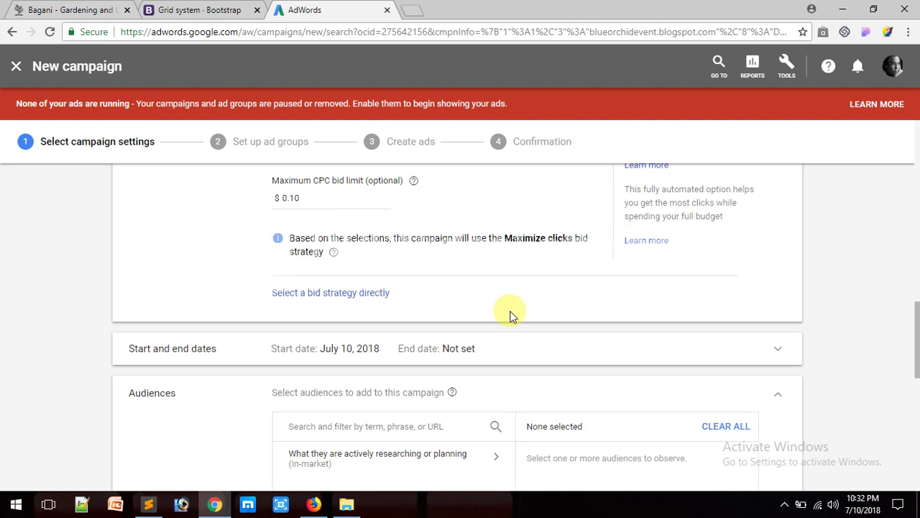
left_click(254, 357)
scroll(374, 348, "down", 2)
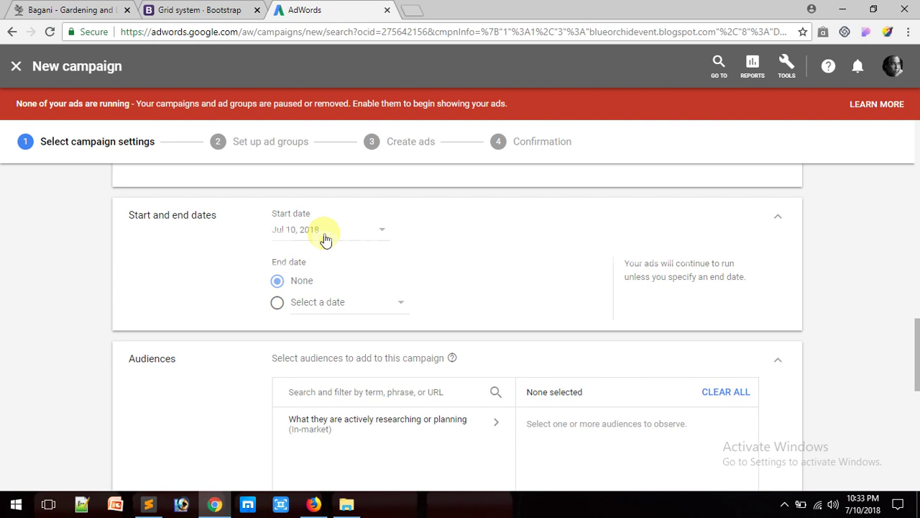
left_click(299, 305)
left_click(396, 212)
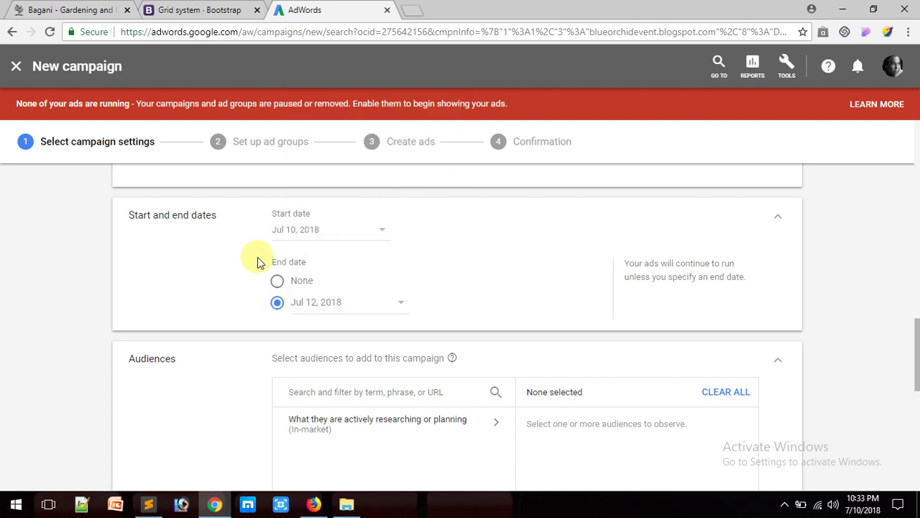
Search the campaign's available audiences for "Event"
scroll(261, 279, "down", 1)
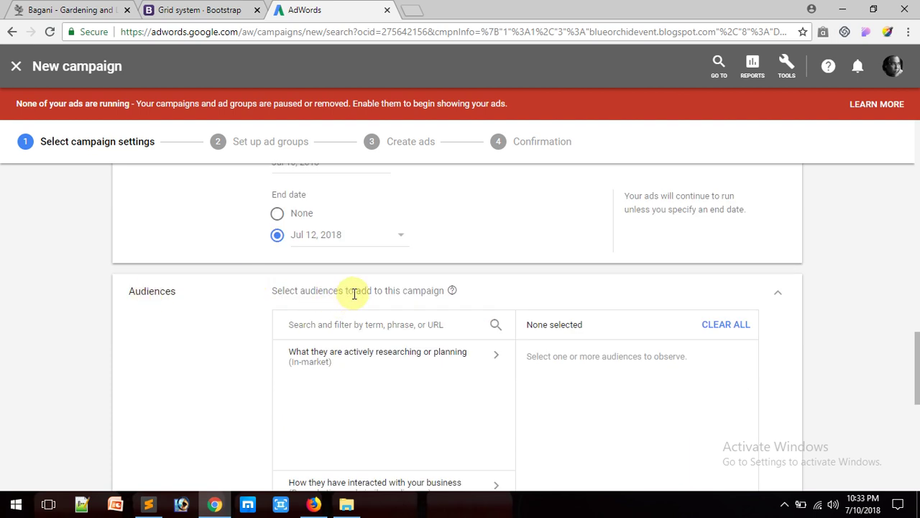
left_click(348, 322)
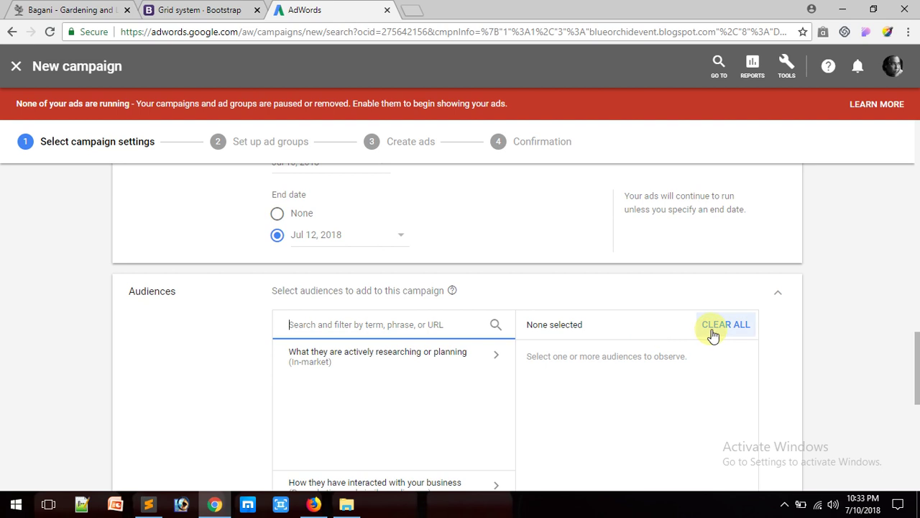
left_click(576, 323)
left_click(405, 320)
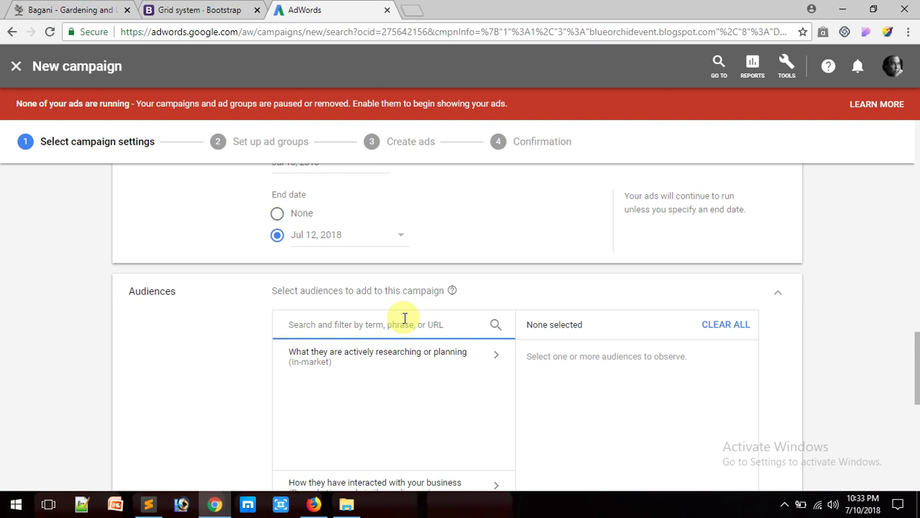
type("Ev")
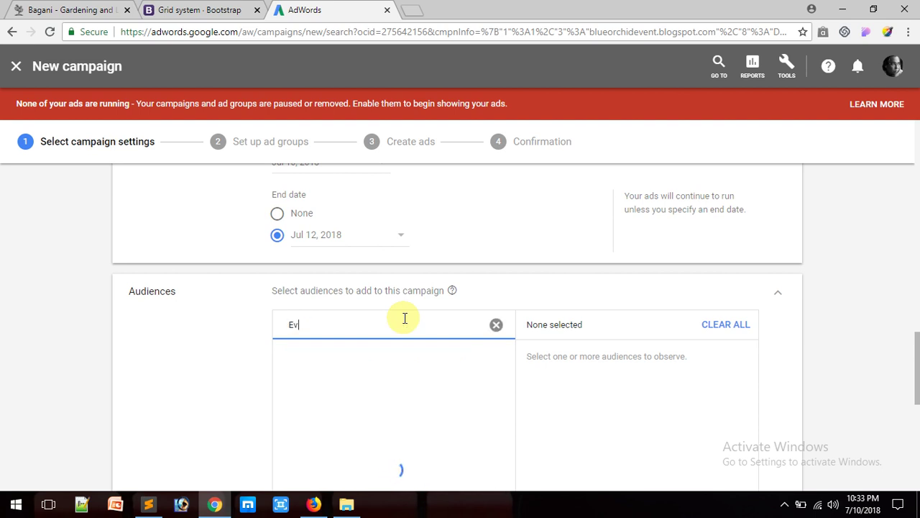
type("ent")
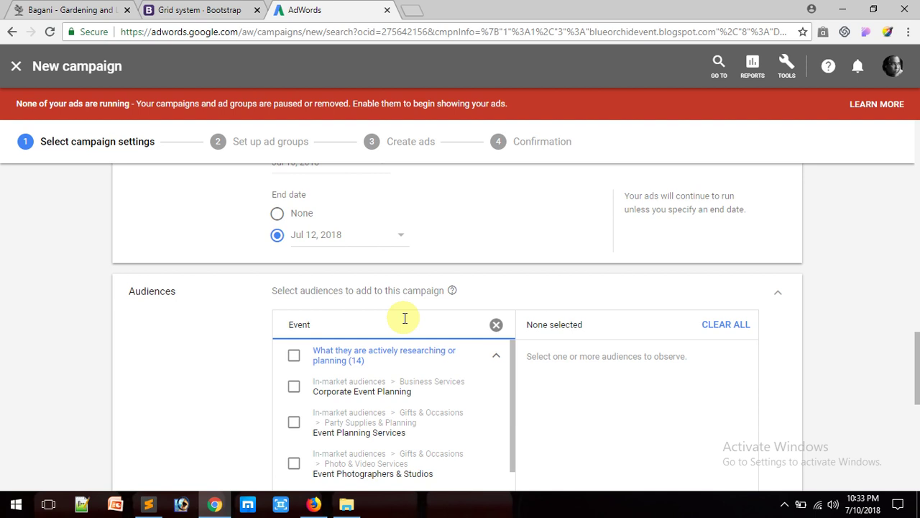
Add the in-market audiences Corporate Event Planning, Event Planning Services, and Party Supplies & Planning to the campaign
left_click(294, 387)
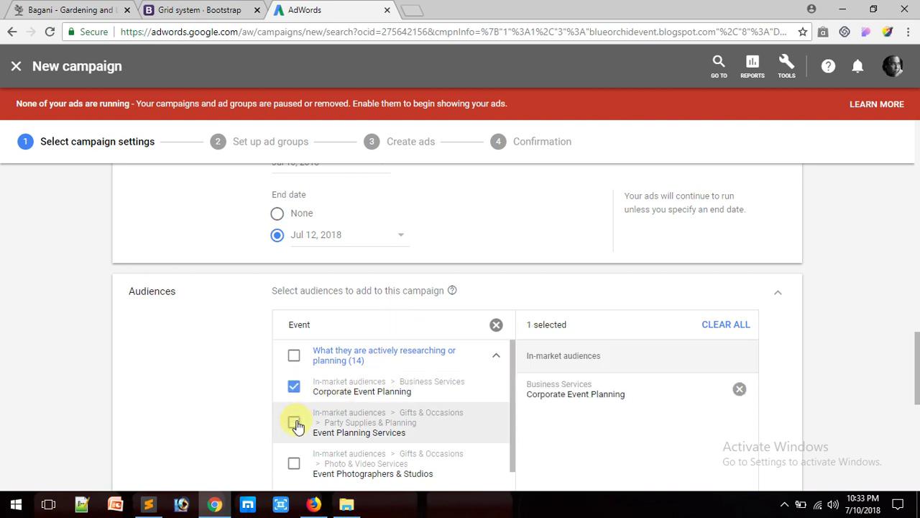
left_click(295, 425)
scroll(453, 410, "down", 1)
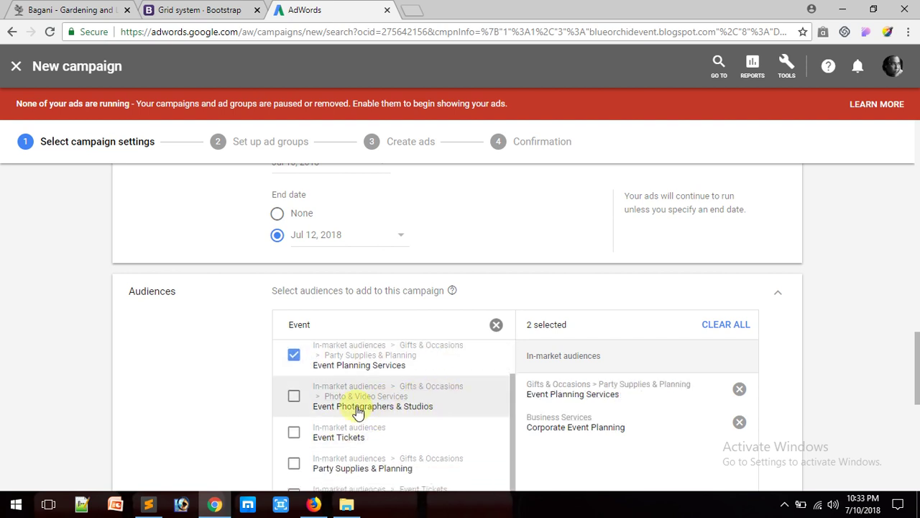
scroll(323, 423, "down", 2)
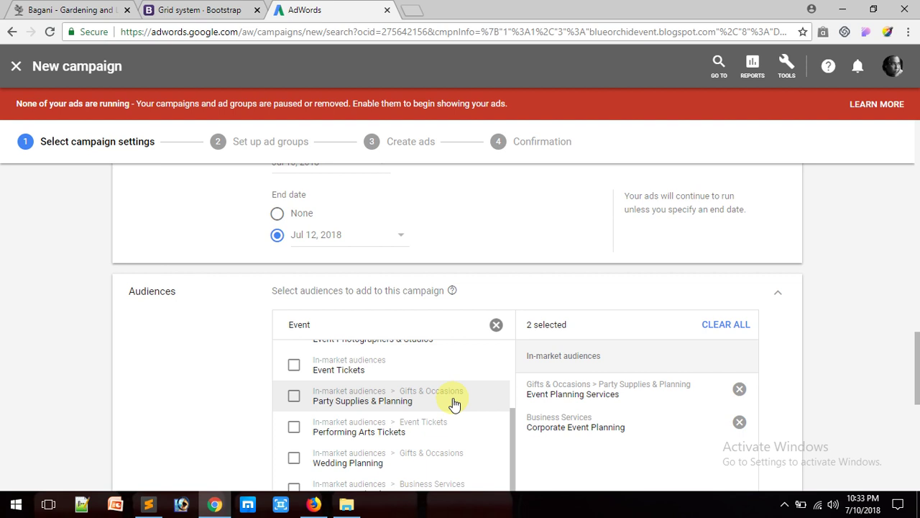
scroll(449, 401, "down", 2)
scroll(442, 395, "up", 2)
left_click(295, 396)
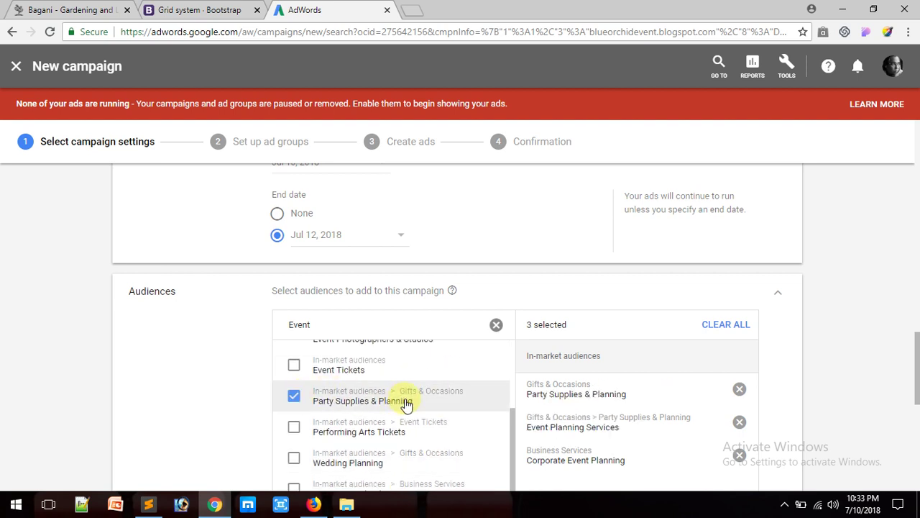
Add the in-market audience Wedding Planning to the campaign and review the remaining Event audiences
scroll(424, 407, "down", 2)
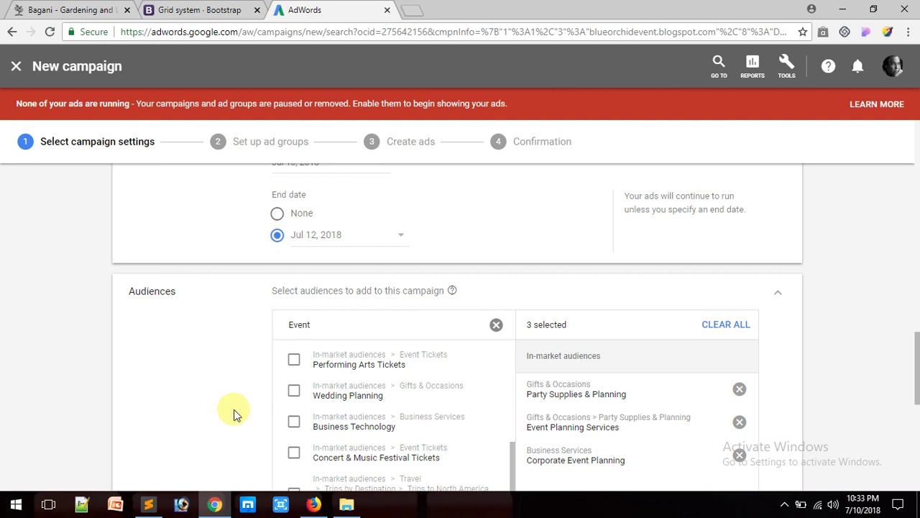
left_click(293, 390)
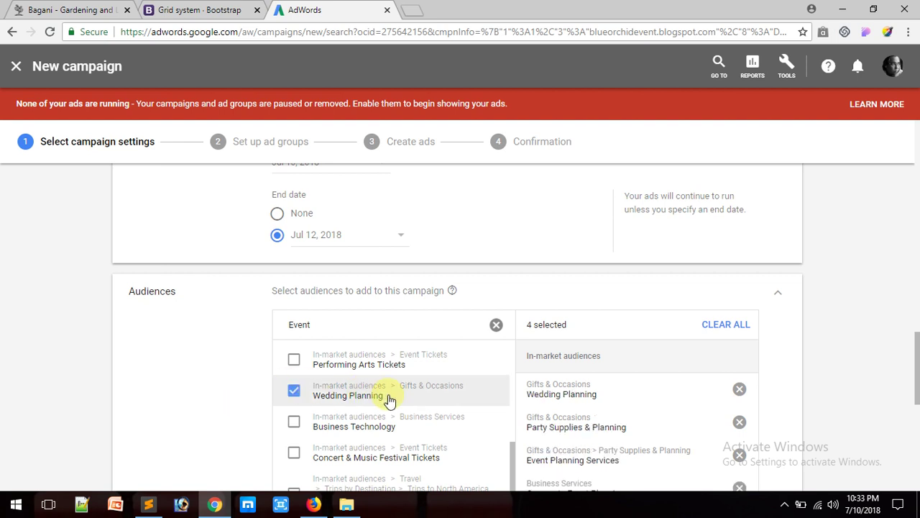
scroll(386, 400, "down", 2)
scroll(460, 412, "down", 1)
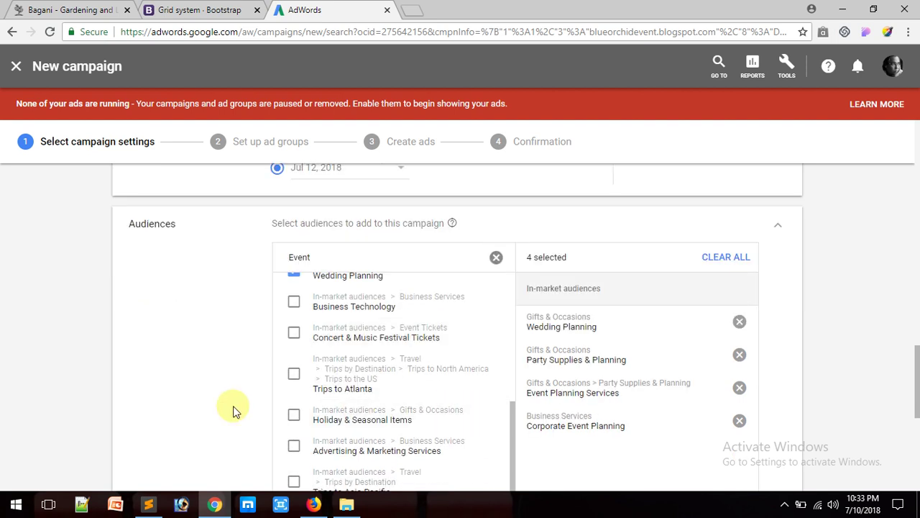
scroll(781, 277, "up", 1)
scroll(725, 335, "down", 2)
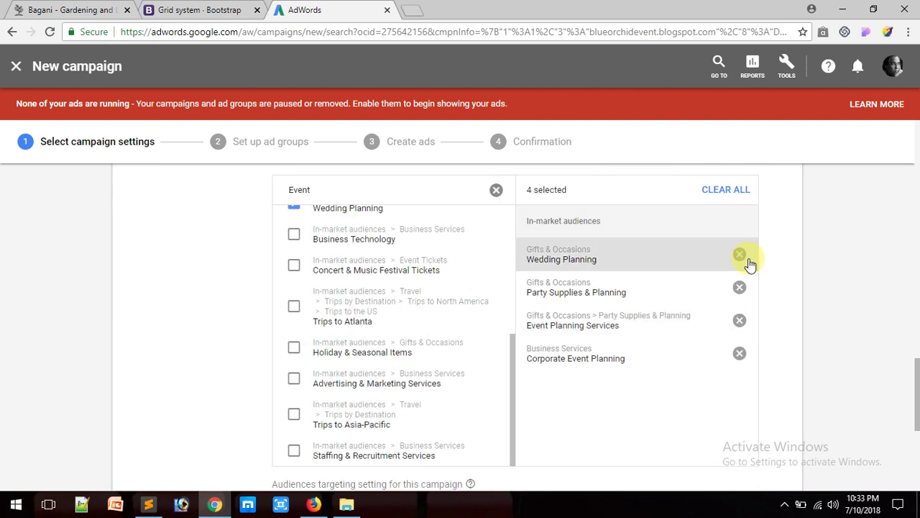
scroll(438, 324, "down", 2)
scroll(456, 309, "up", 4)
scroll(258, 406, "up", 5)
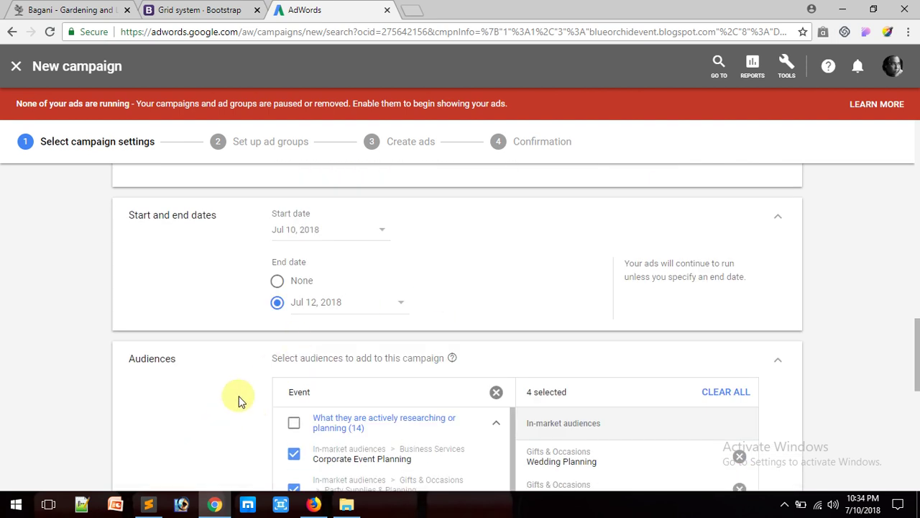
Change the campaign's audiences targeting setting from Observation to Targeting
scroll(581, 312, "down", 4)
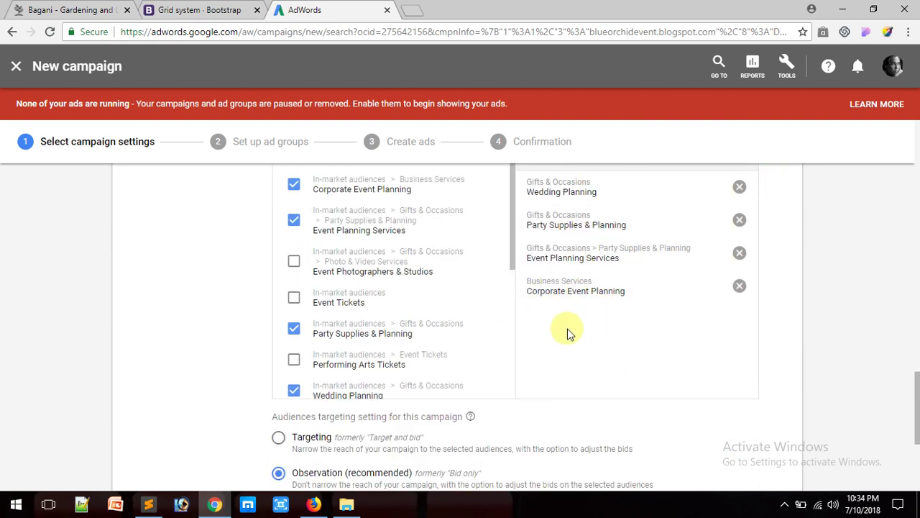
scroll(571, 329, "down", 1)
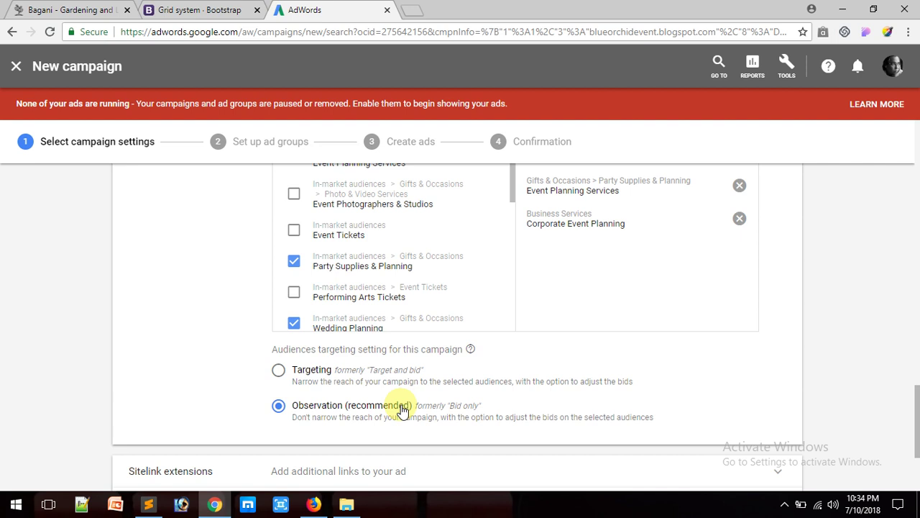
left_click(278, 368)
Select the in-market audiences Event Planning Services, Event Photographers & Studios, Wedding Planning, and Corporate Event Planning for the campaign
scroll(521, 338, "up", 3)
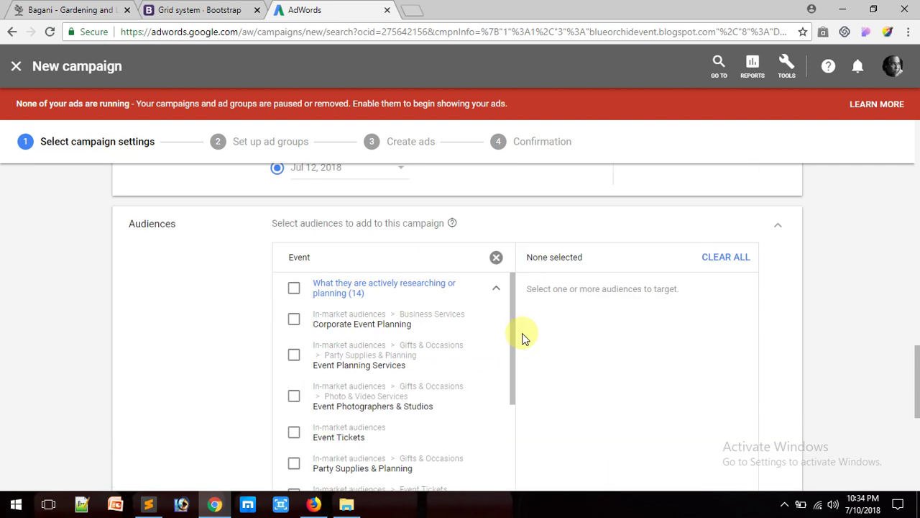
left_click(294, 357)
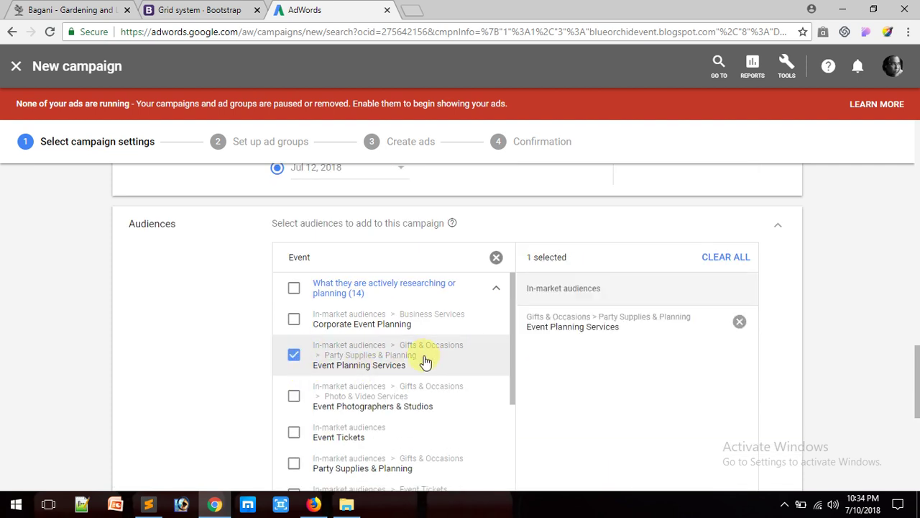
scroll(424, 363, "down", 1)
left_click(294, 328)
scroll(370, 360, "down", 1)
left_click(294, 390)
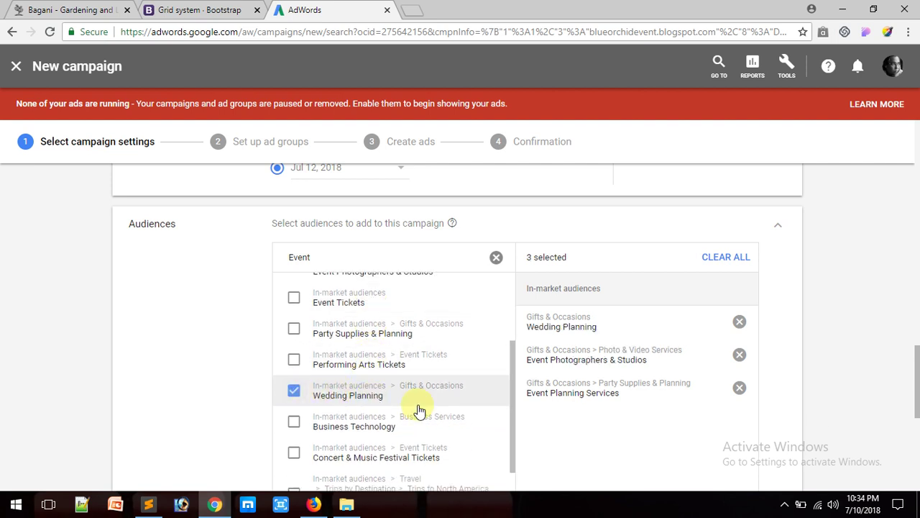
scroll(410, 406, "down", 3)
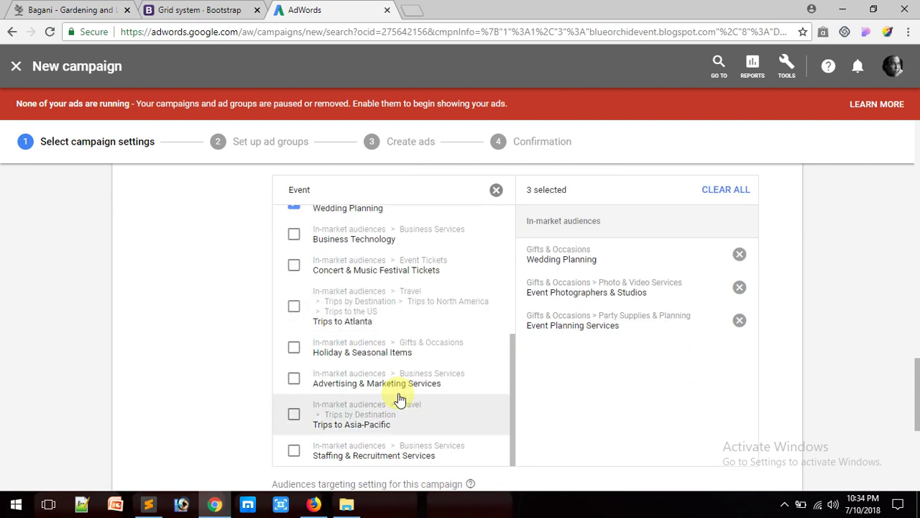
scroll(400, 400, "down", 2)
scroll(403, 396, "up", 10)
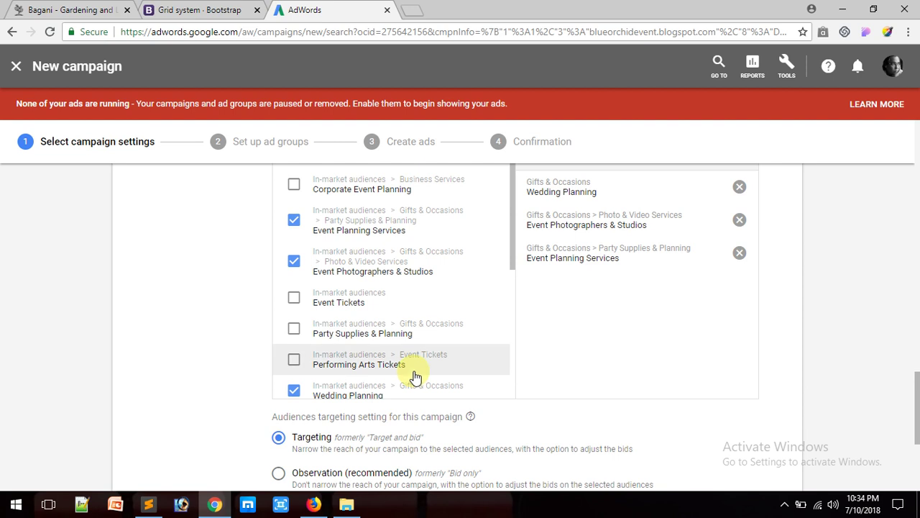
scroll(413, 375, "down", 1)
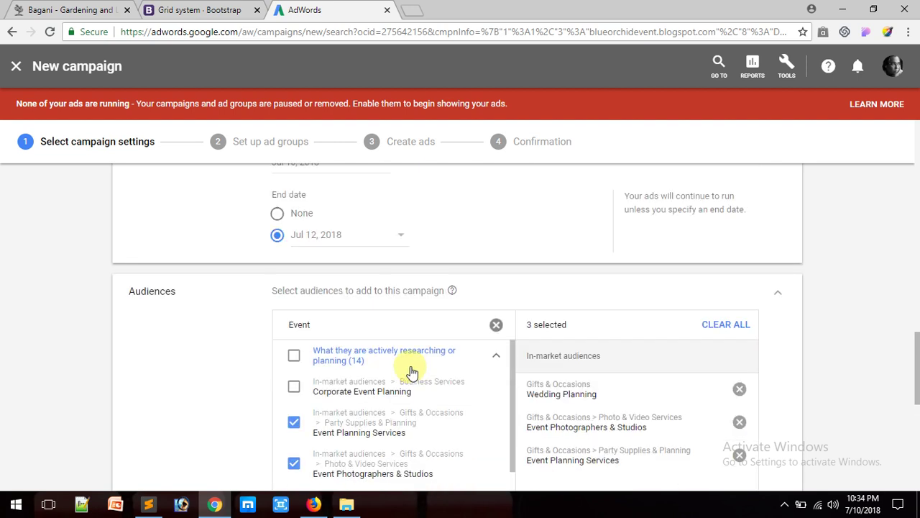
left_click(294, 386)
Expand the campaign's Sitelink extensions settings
scroll(249, 390, "down", 5)
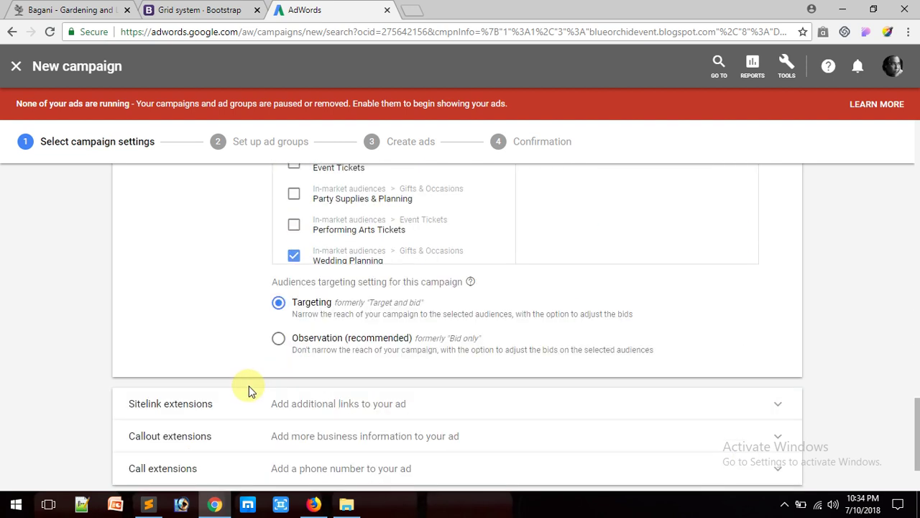
scroll(597, 280, "up", 3)
scroll(625, 316, "down", 4)
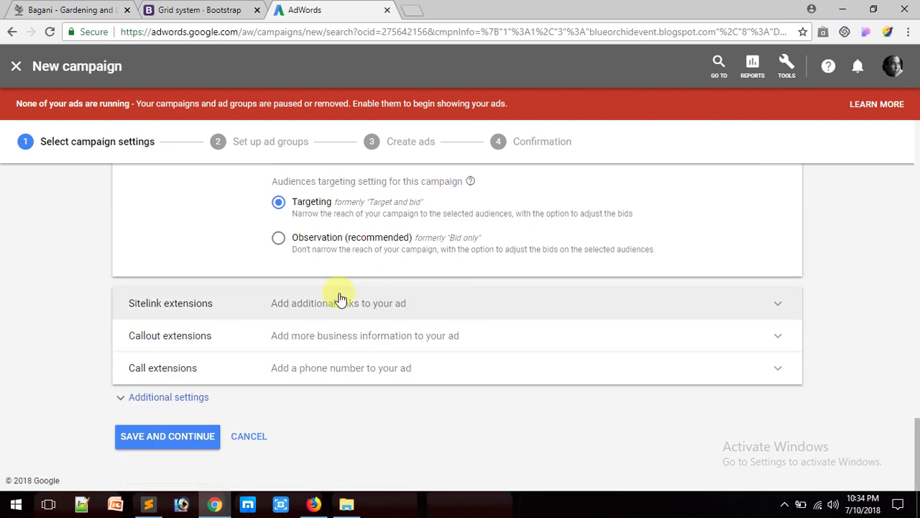
left_click(267, 309)
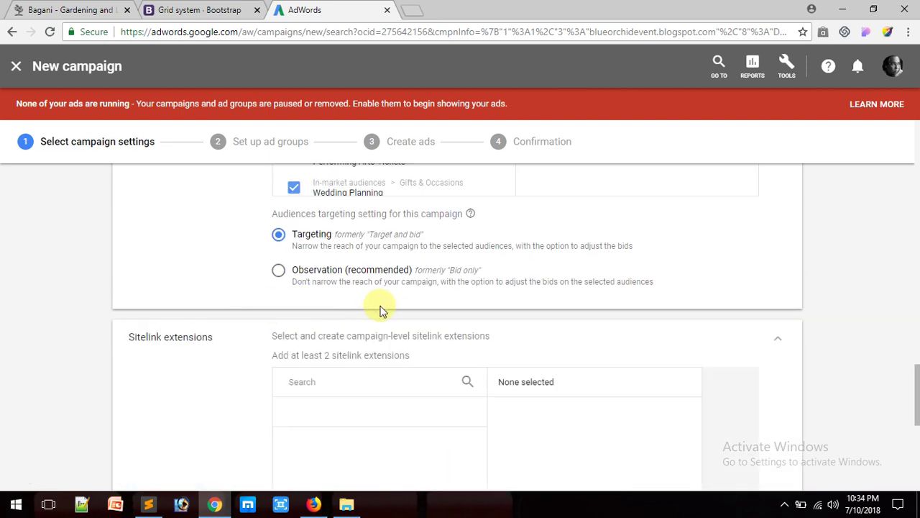
scroll(377, 331, "down", 1)
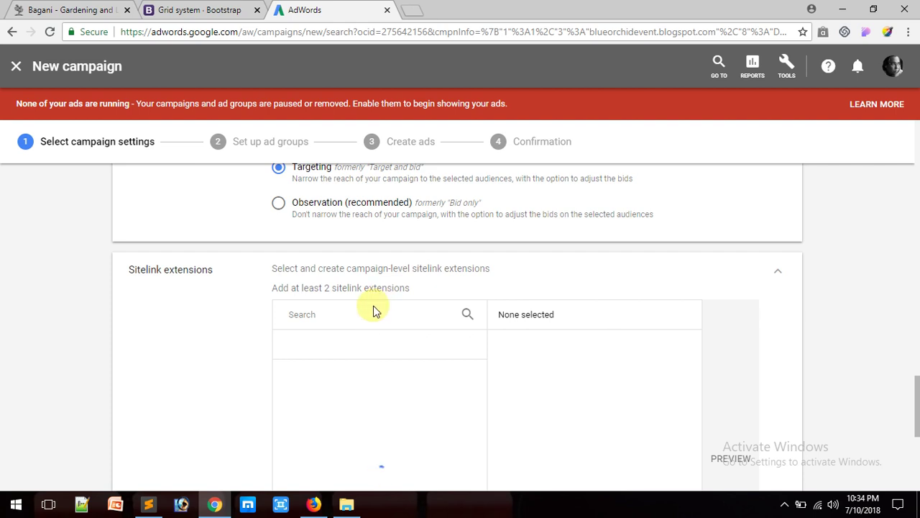
Search the existing sitelink extensions for "Event" and clear the search term
left_click(373, 314)
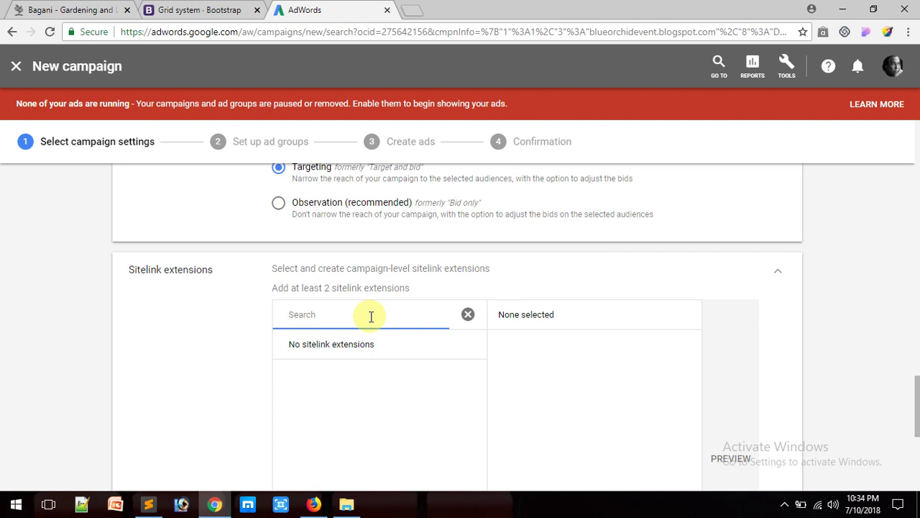
type("Event")
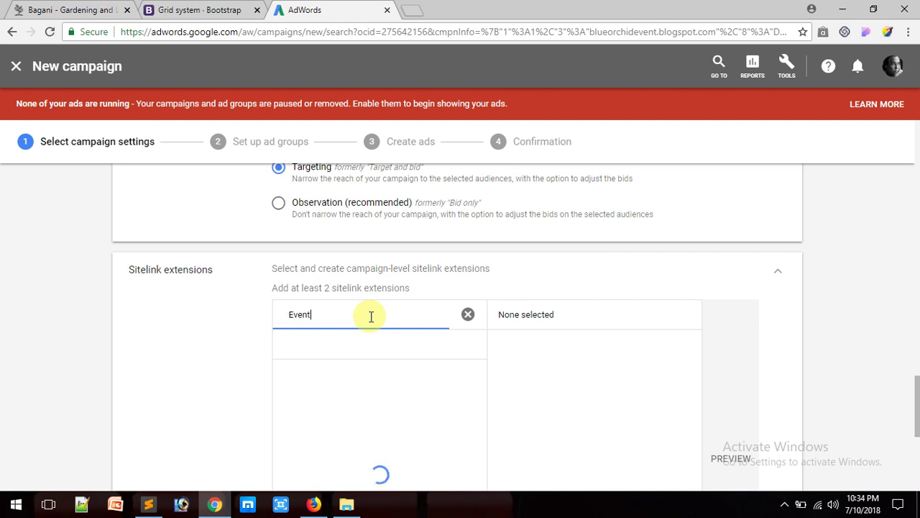
key("BackSpace")
key("BackSpace")
key("BackSpace")
key("BackSpace")
key("BackSpace")
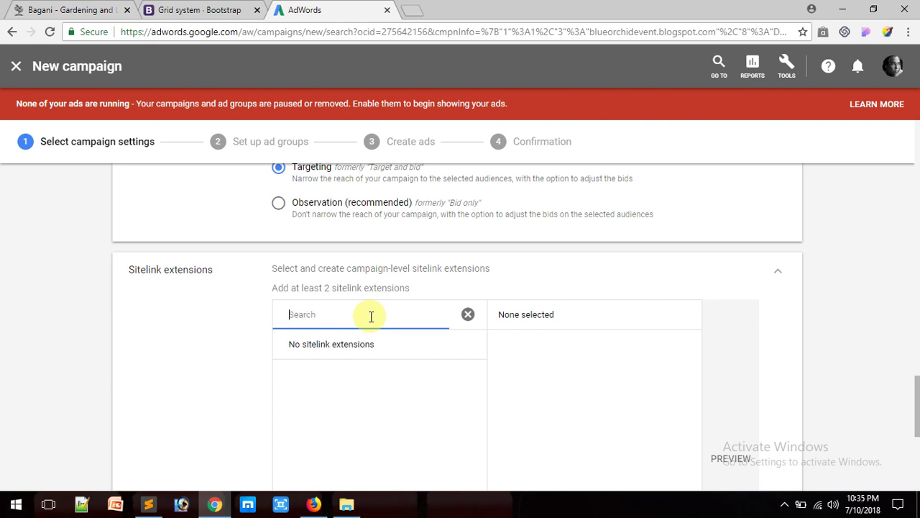
Search the existing sitelink extensions for "Photograph" and clear the search term
type("Photo")
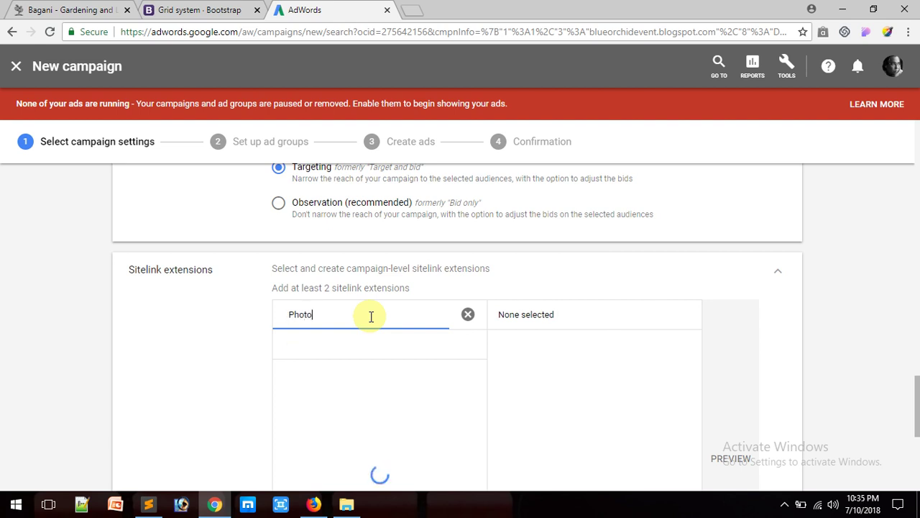
type("graph")
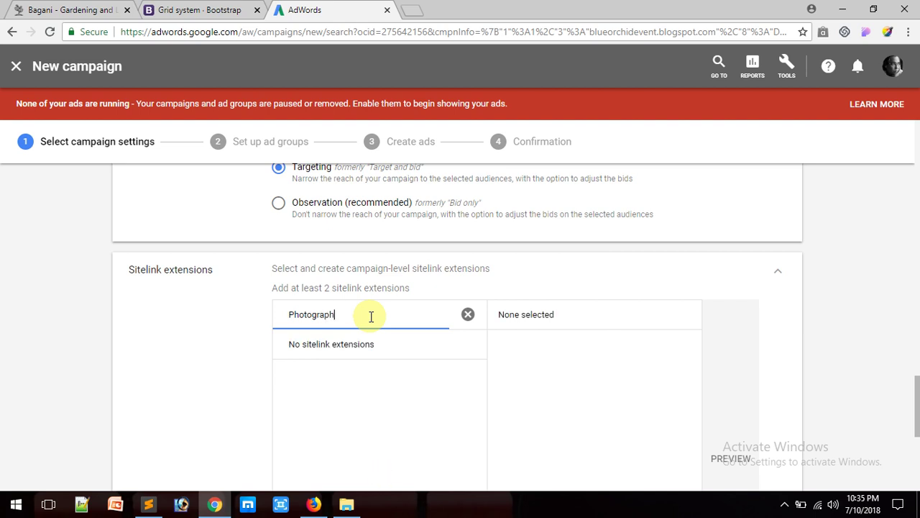
key("BackSpace")
key("BackSpace")
key("BackSpace")
key("BackSpace")
key("BackSpace")
key("BackSpace")
key("BackSpace")
key("BackSpace")
key("BackSpace")
key("BackSpace")
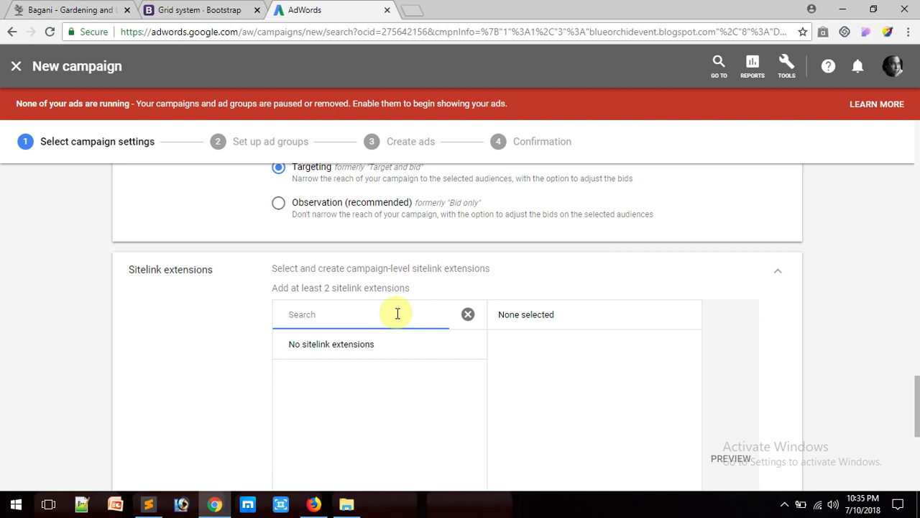
Search the existing sitelink extensions for "Blog" and clear the search term
type("B")
key("BackSpace")
type("B")
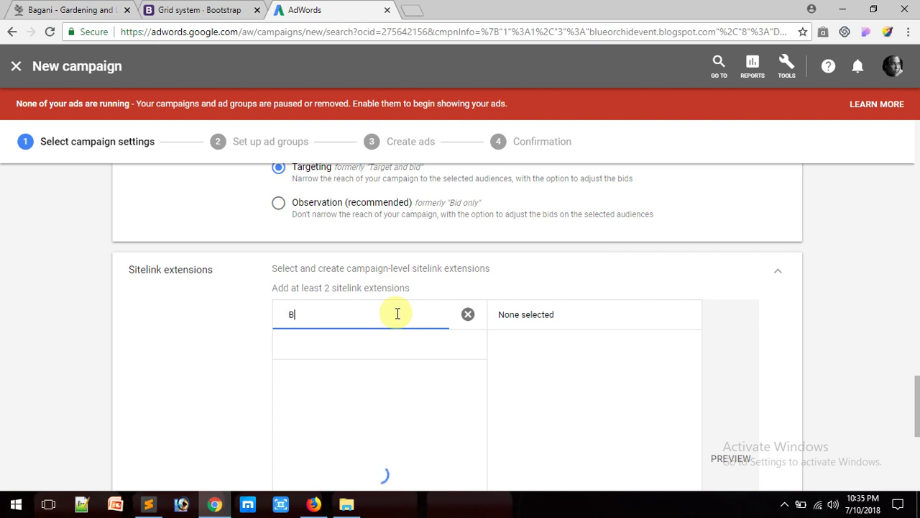
type("log")
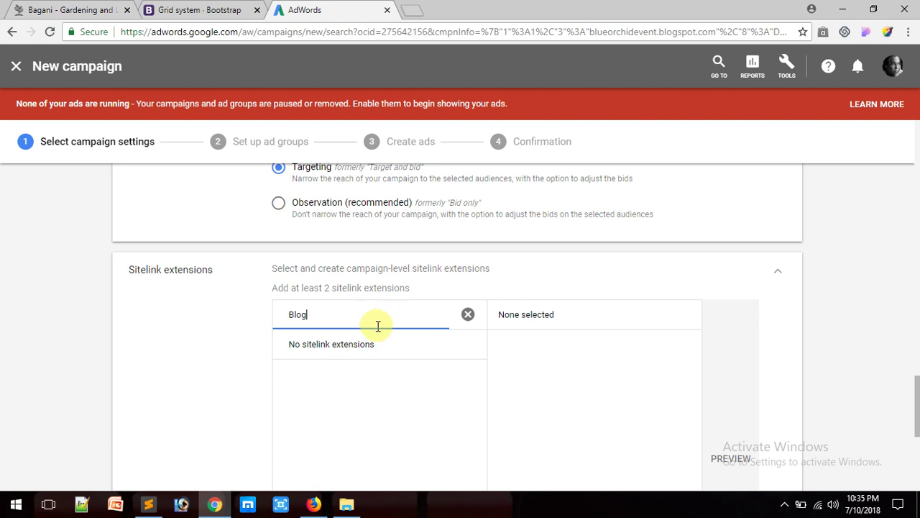
left_click(467, 314)
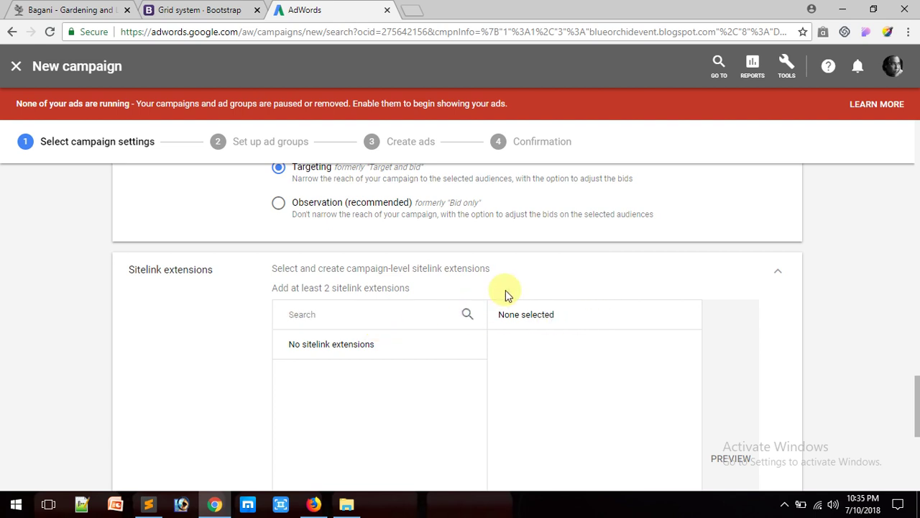
Start a new campaign-level sitelink extension with the sitelink text "Event Managemnet"
scroll(507, 301, "down", 3)
left_click(388, 401)
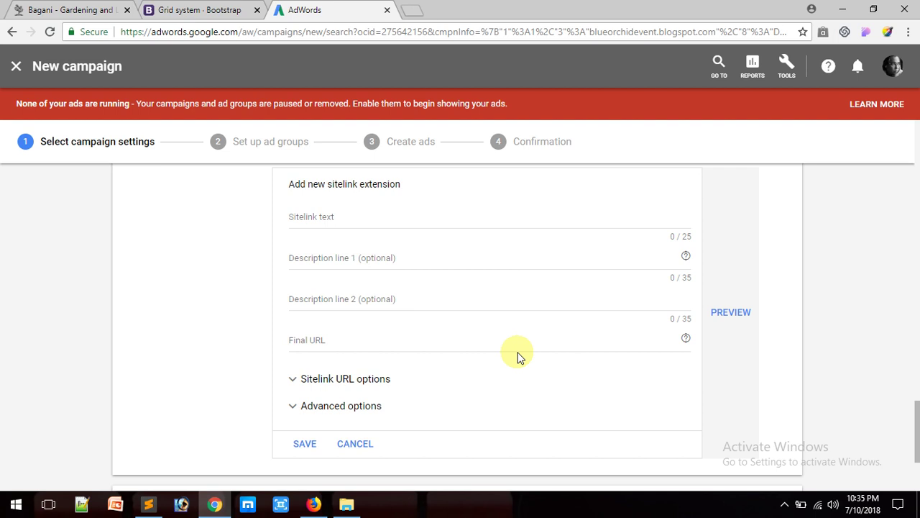
scroll(520, 358, "up", 1)
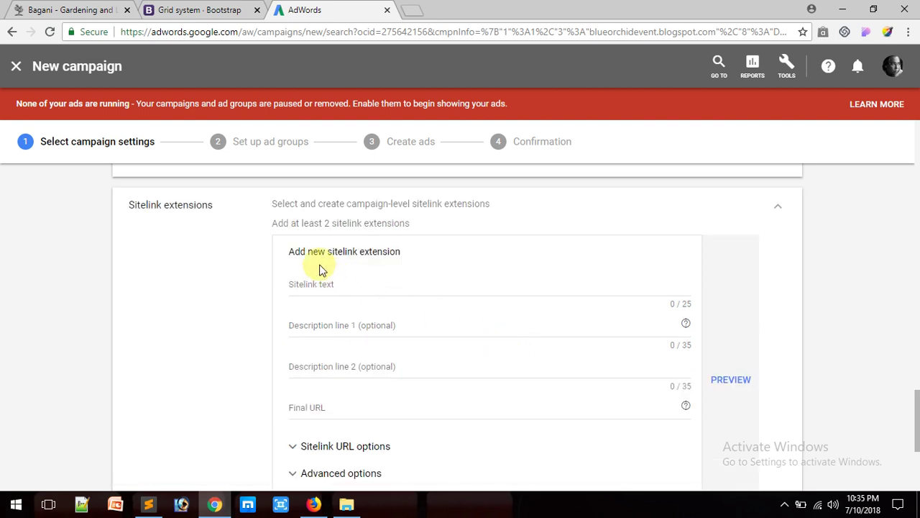
left_click(373, 280)
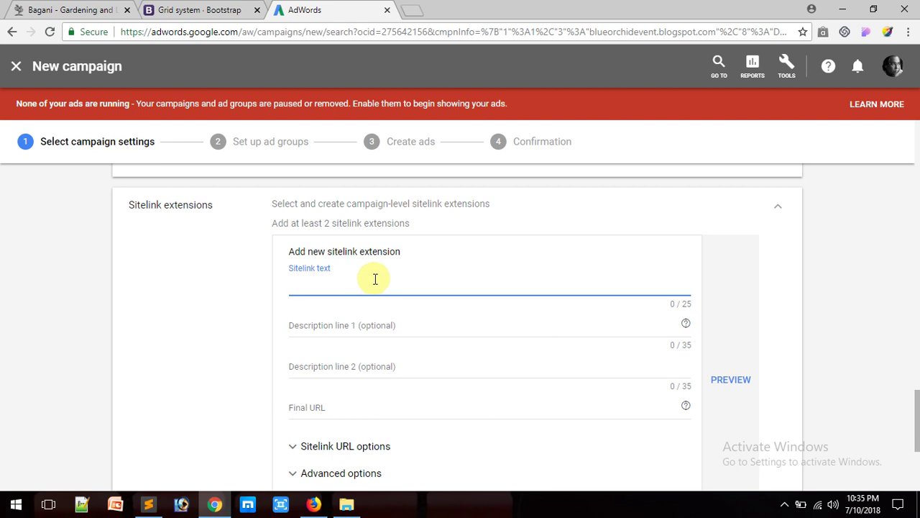
type("Event  Managemnet")
Set the sitelink's description line 1 to "We provide here for Corporate Event" and description line 2 to "Photography"
left_click(551, 322)
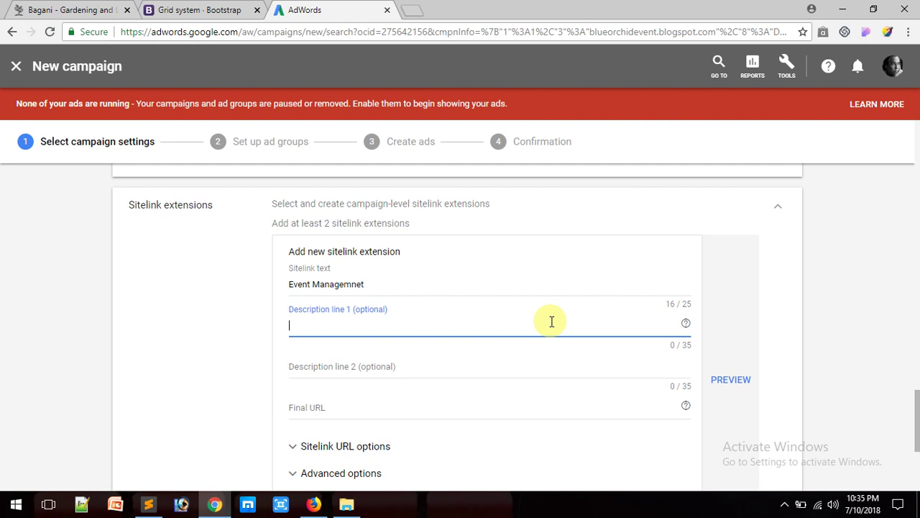
type("We provide here for Corporate ")
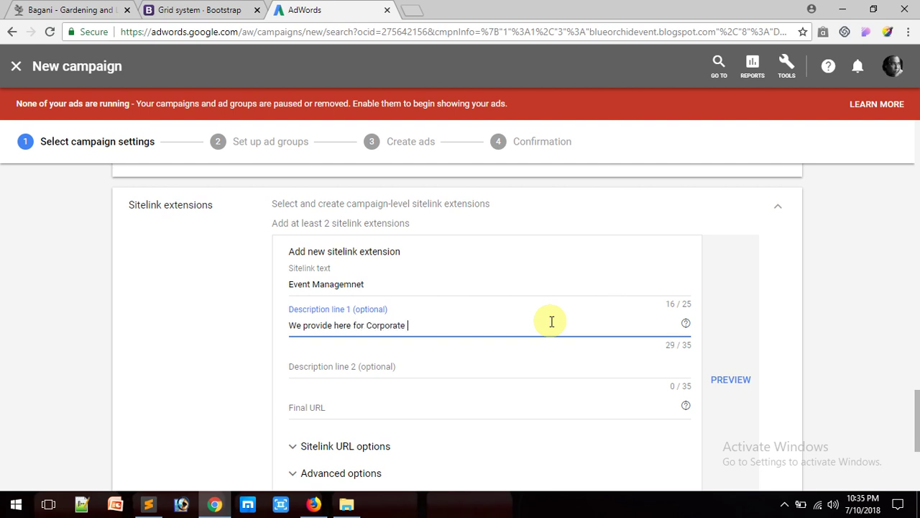
type("Events")
key("BackSpace")
left_click(469, 358)
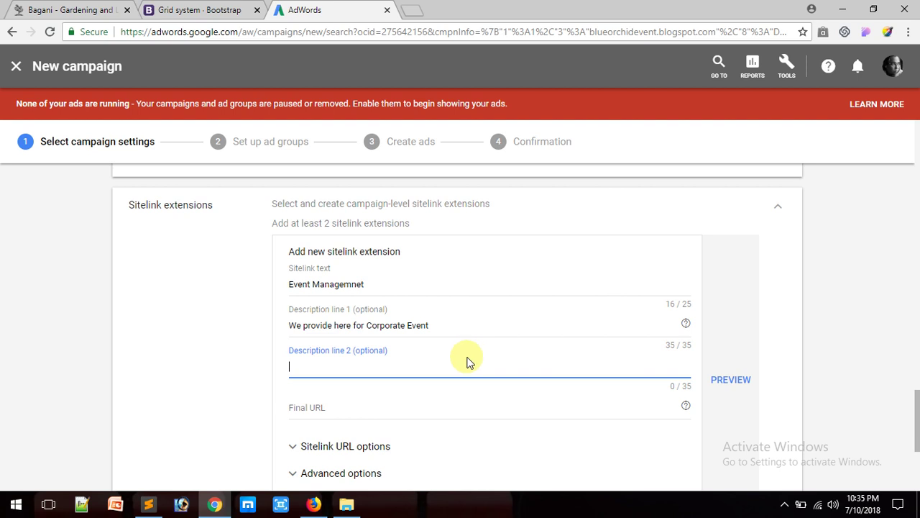
type("Photography")
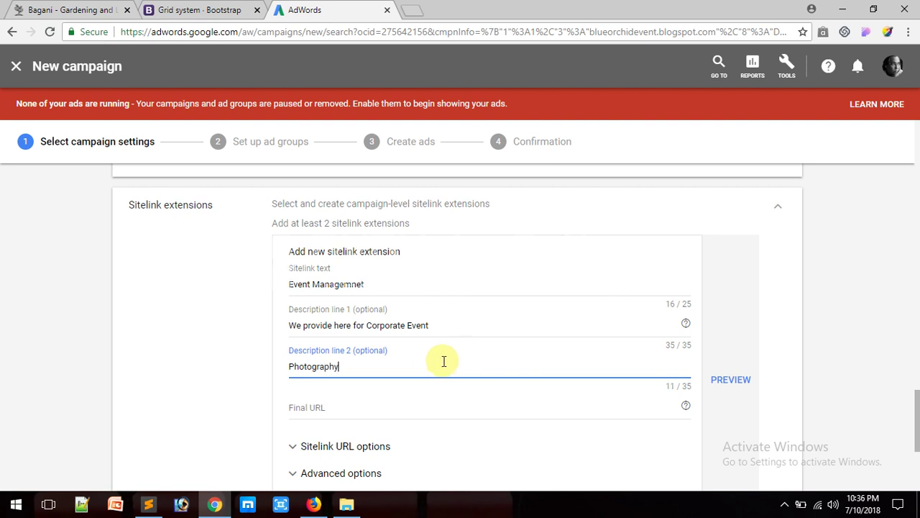
Set the sitelink's final URL to blueorchidevent.blogspot.com and save the new sitelink extension
scroll(402, 367, "down", 1)
left_click(380, 340)
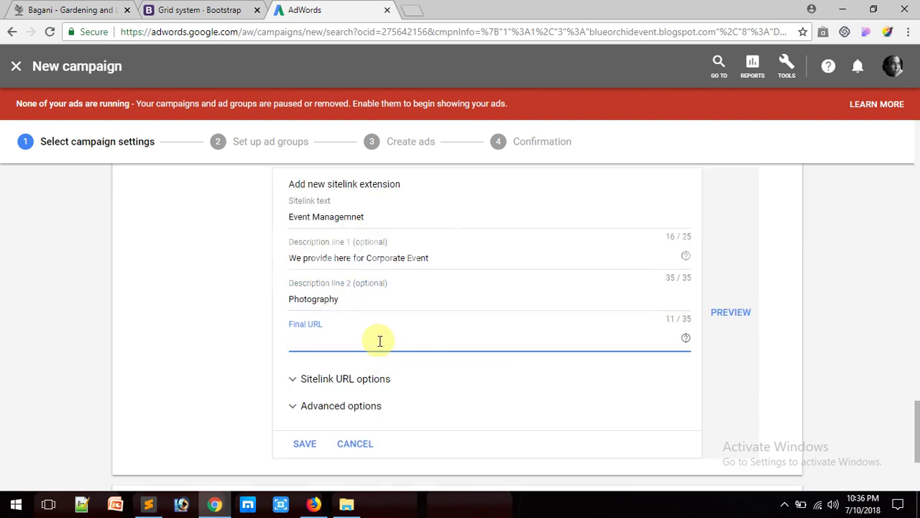
type("blueorchidevent.blog")
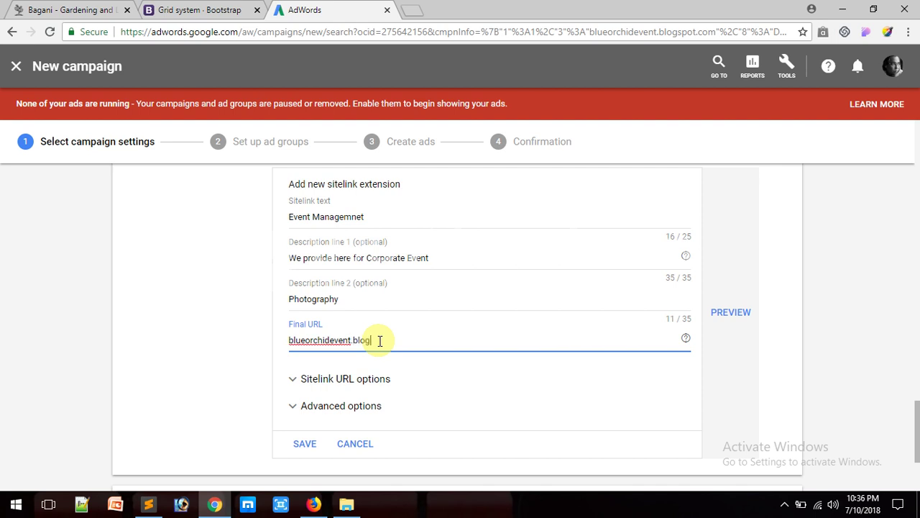
type("spot.com")
left_click(252, 356)
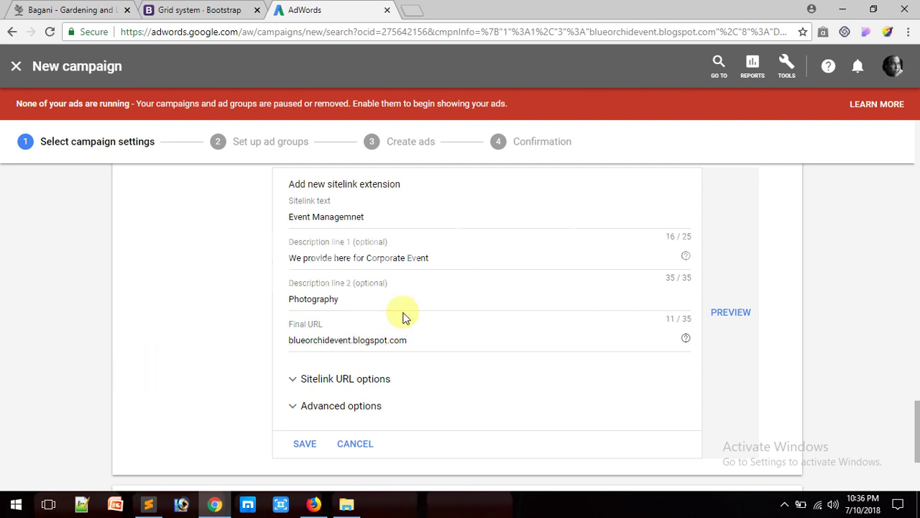
scroll(403, 316, "down", 1)
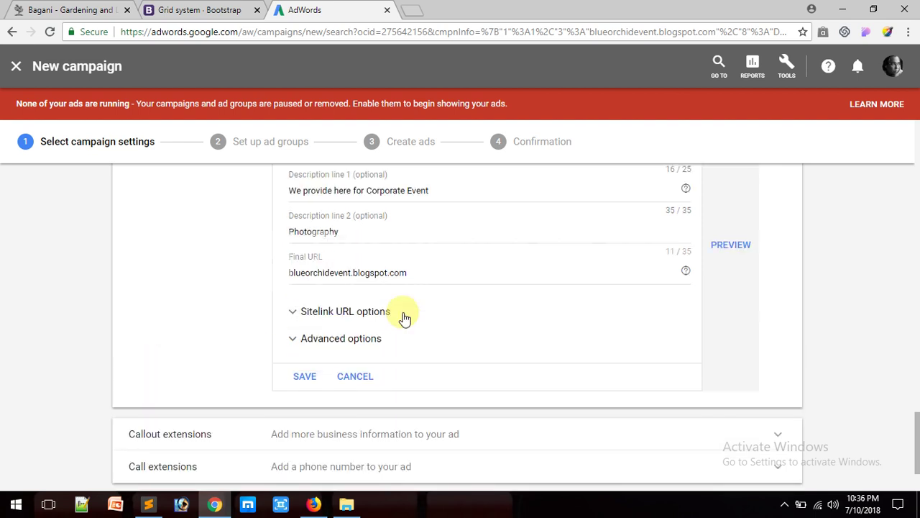
left_click(320, 375)
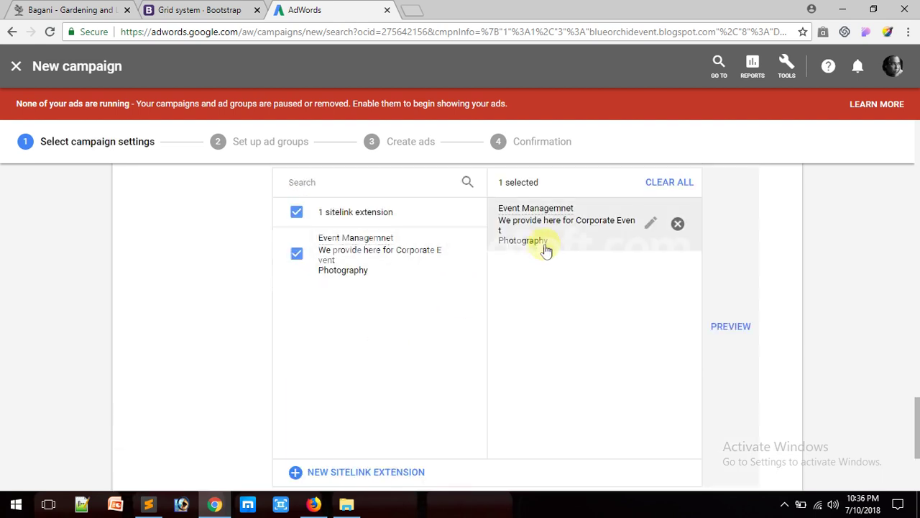
Save the campaign settings and name the first ad group "Event 001"
scroll(562, 277, "down", 3)
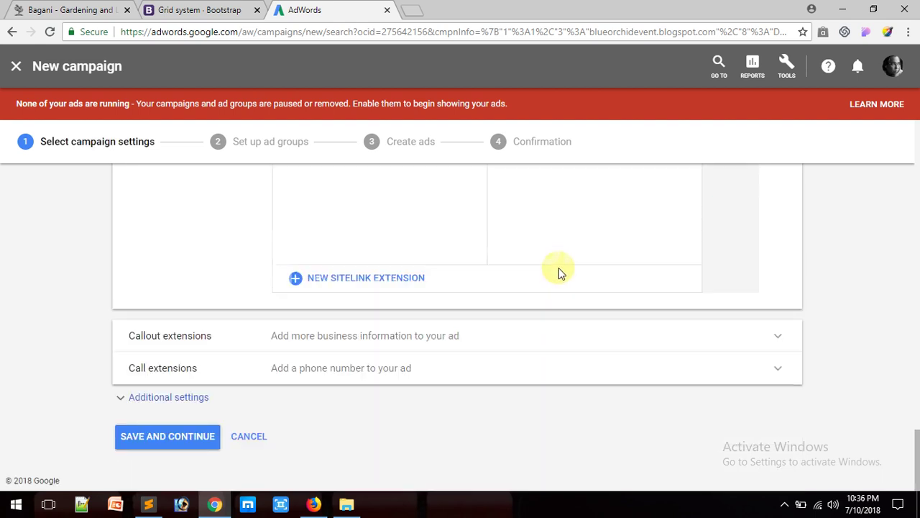
left_click(169, 437)
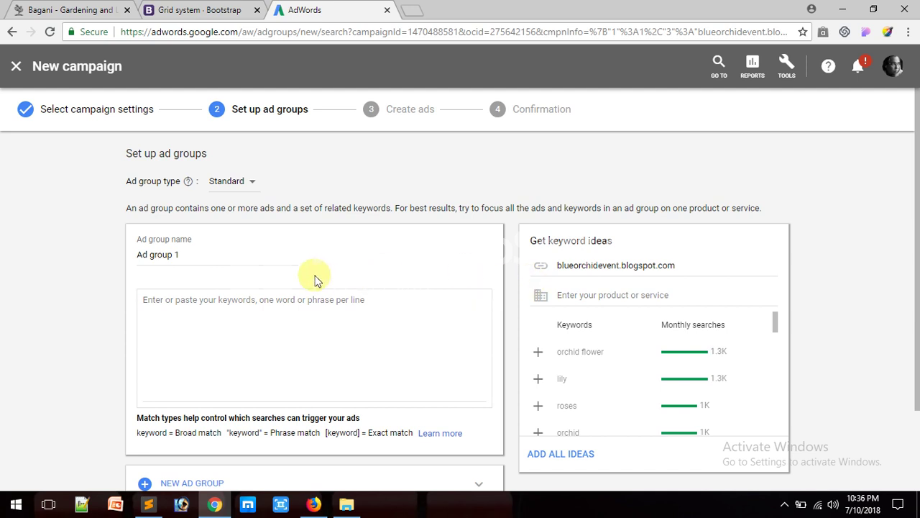
left_click(174, 250)
left_click_drag(206, 255, 95, 253)
type("E")
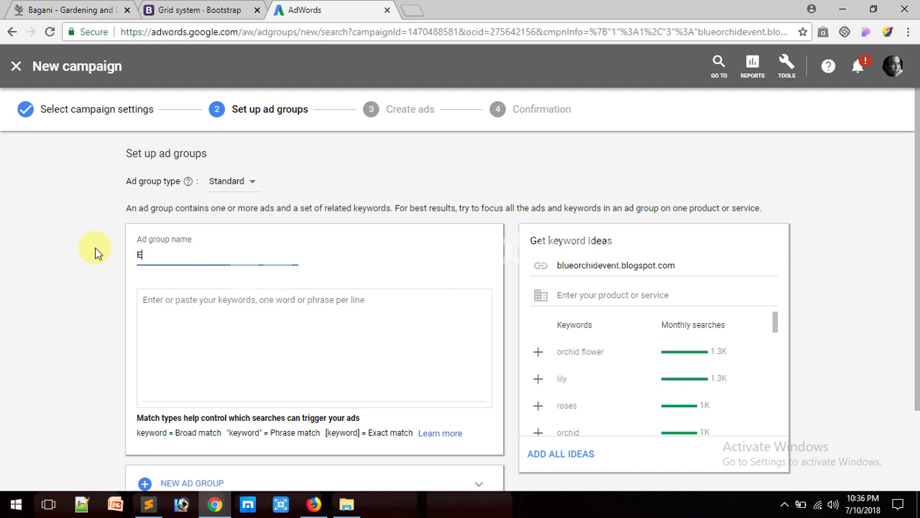
type("vent 001")
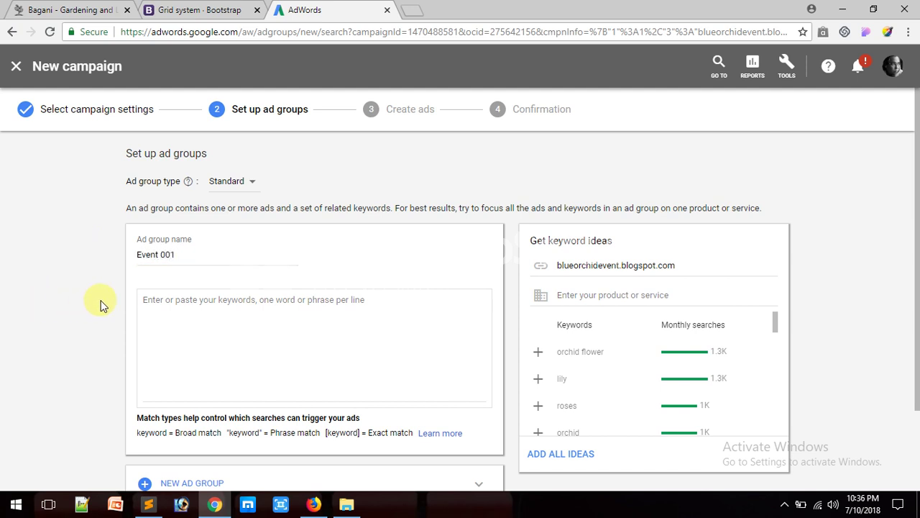
Enter the ad group keywords "Dhaka Event", "Event on bangladesh", "Wedding Planner" and "Corporate Events", one per line
left_click(230, 305)
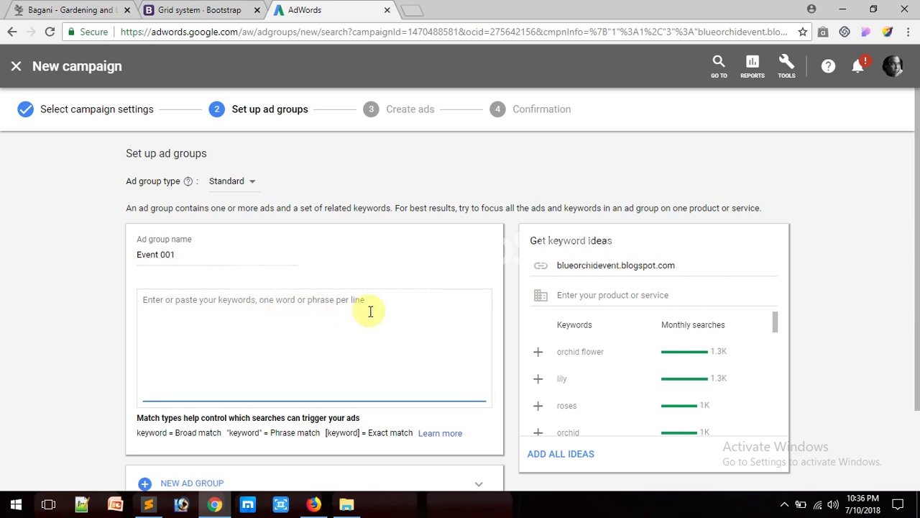
type("D")
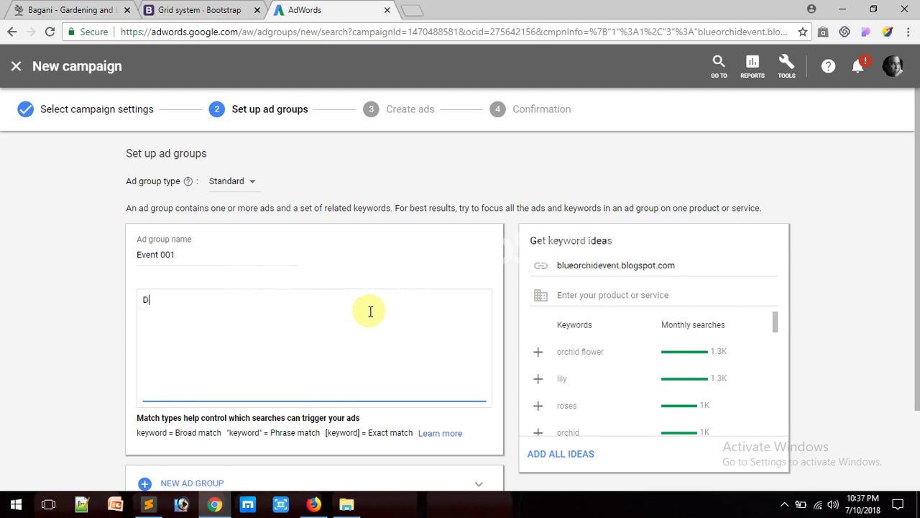
type("haka Event")
key("Return")
type("Event on bang")
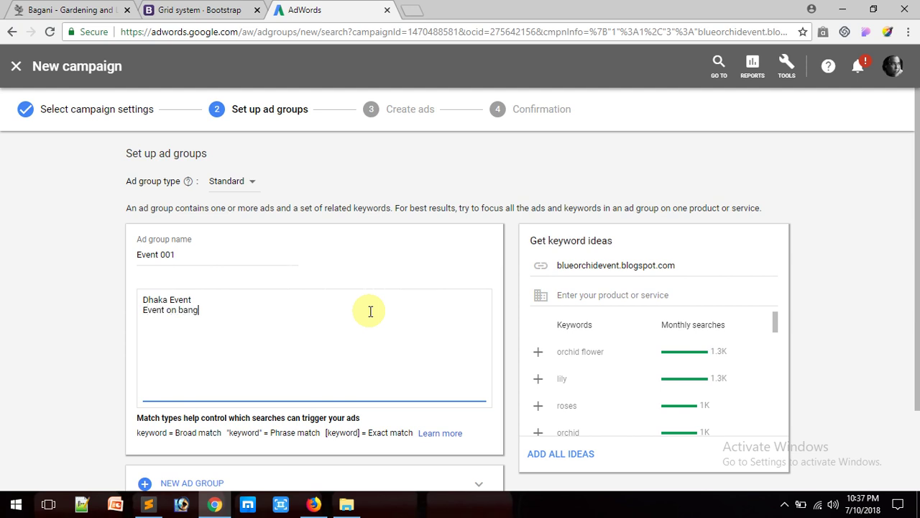
type("ladesh")
key("Return")
type("Wedding Planner")
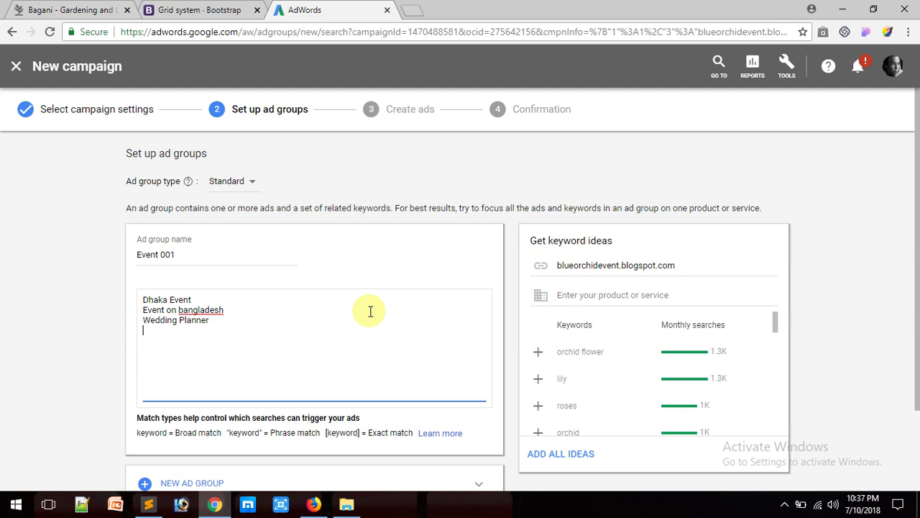
type("Corporate Events")
scroll(356, 309, "down", 2)
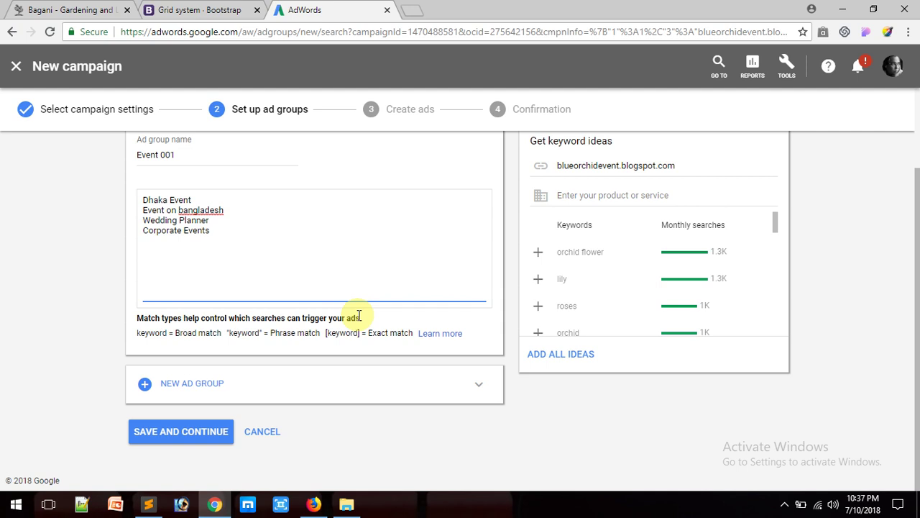
Save the ad group and proceed to the campaign confirmation without creating an ad
left_click(177, 435)
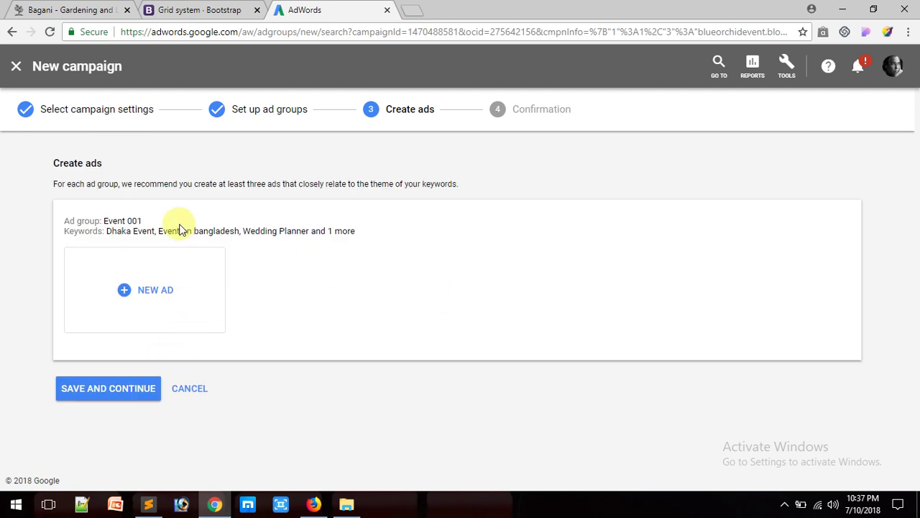
triple_click(347, 231)
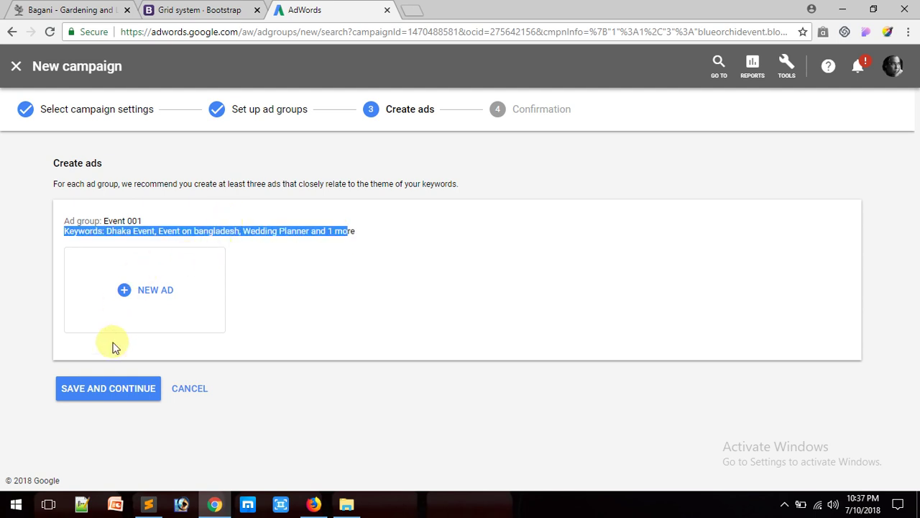
left_click(86, 394)
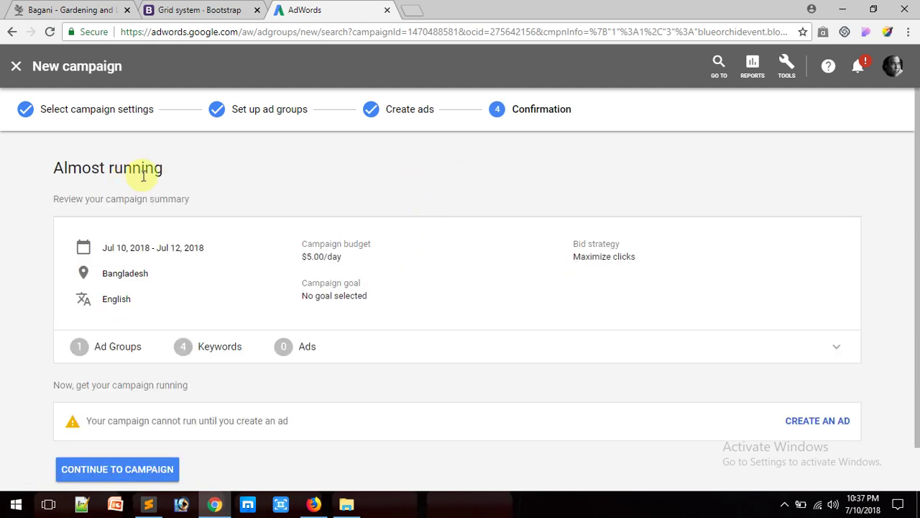
scroll(290, 187, "down", 1)
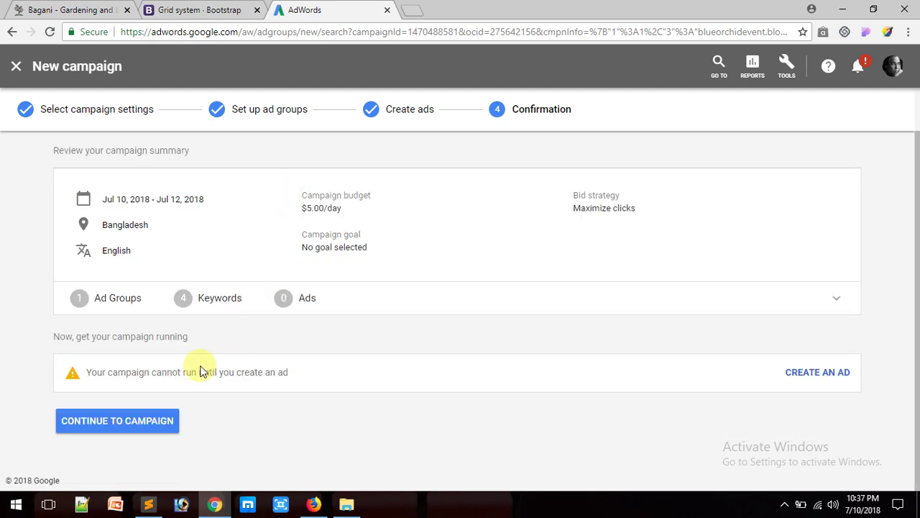
left_click(107, 425)
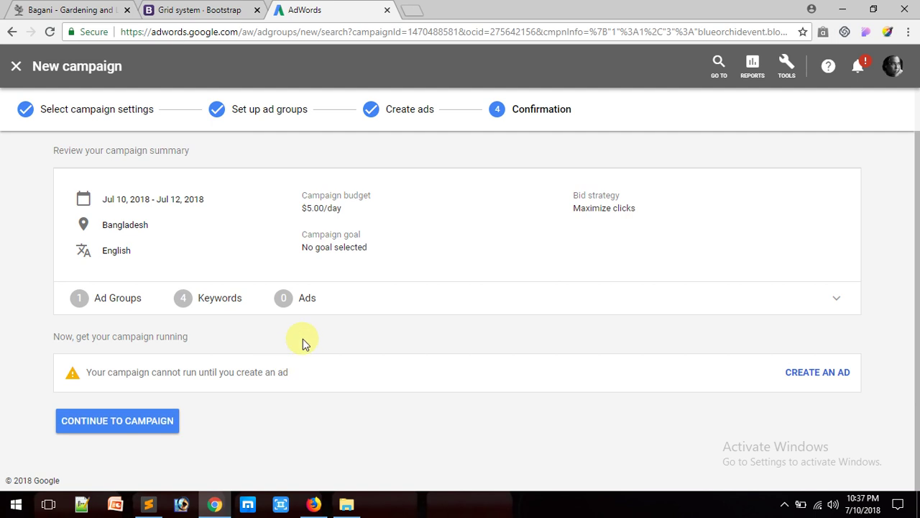
left_click(170, 426)
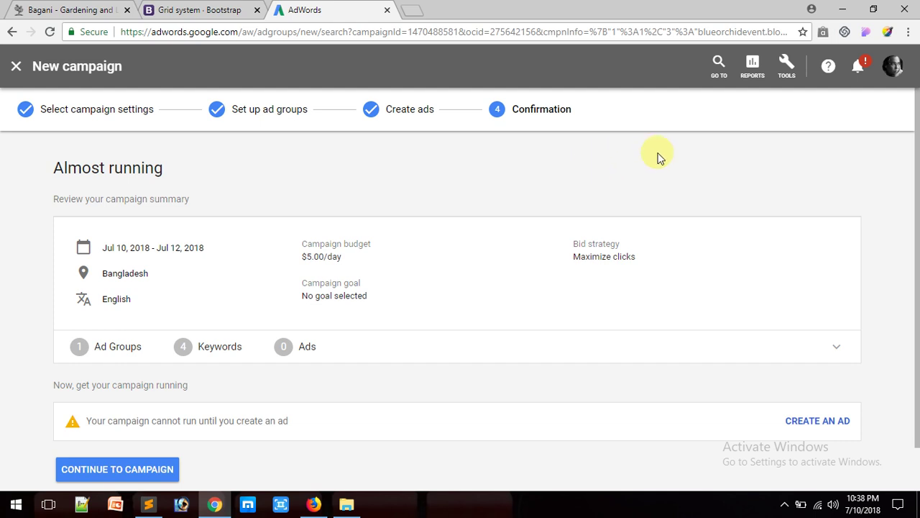
scroll(669, 213, "down", 1)
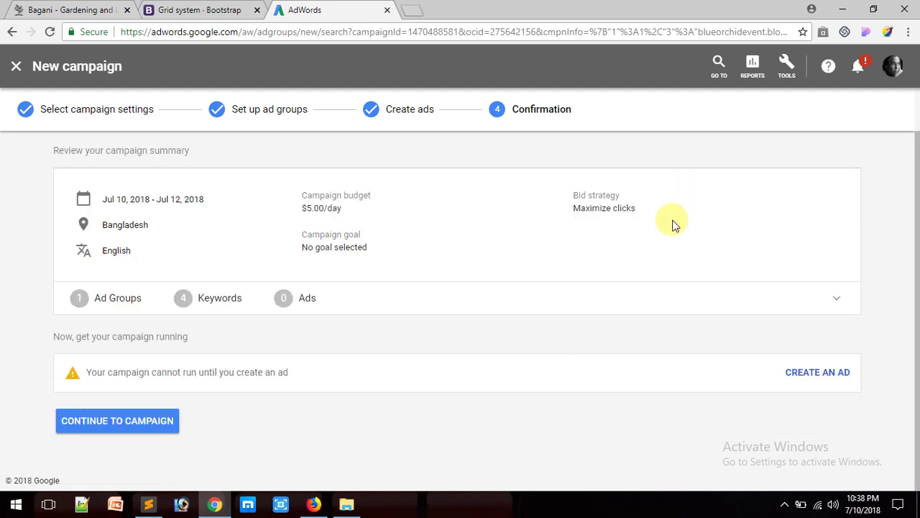
scroll(671, 225, "up", 1)
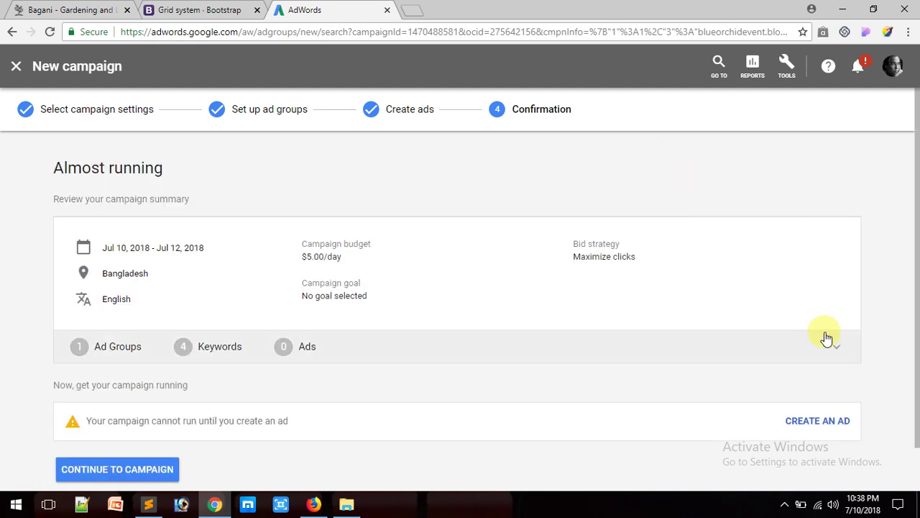
left_click(784, 505)
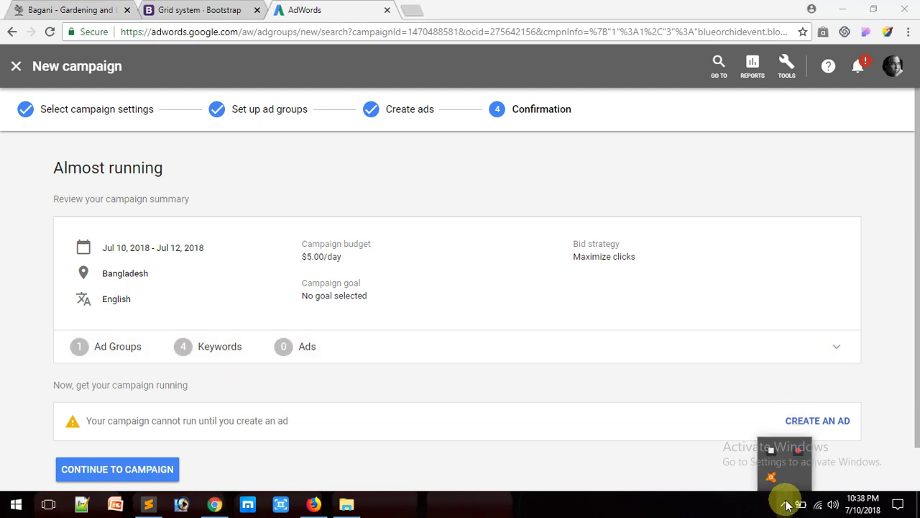